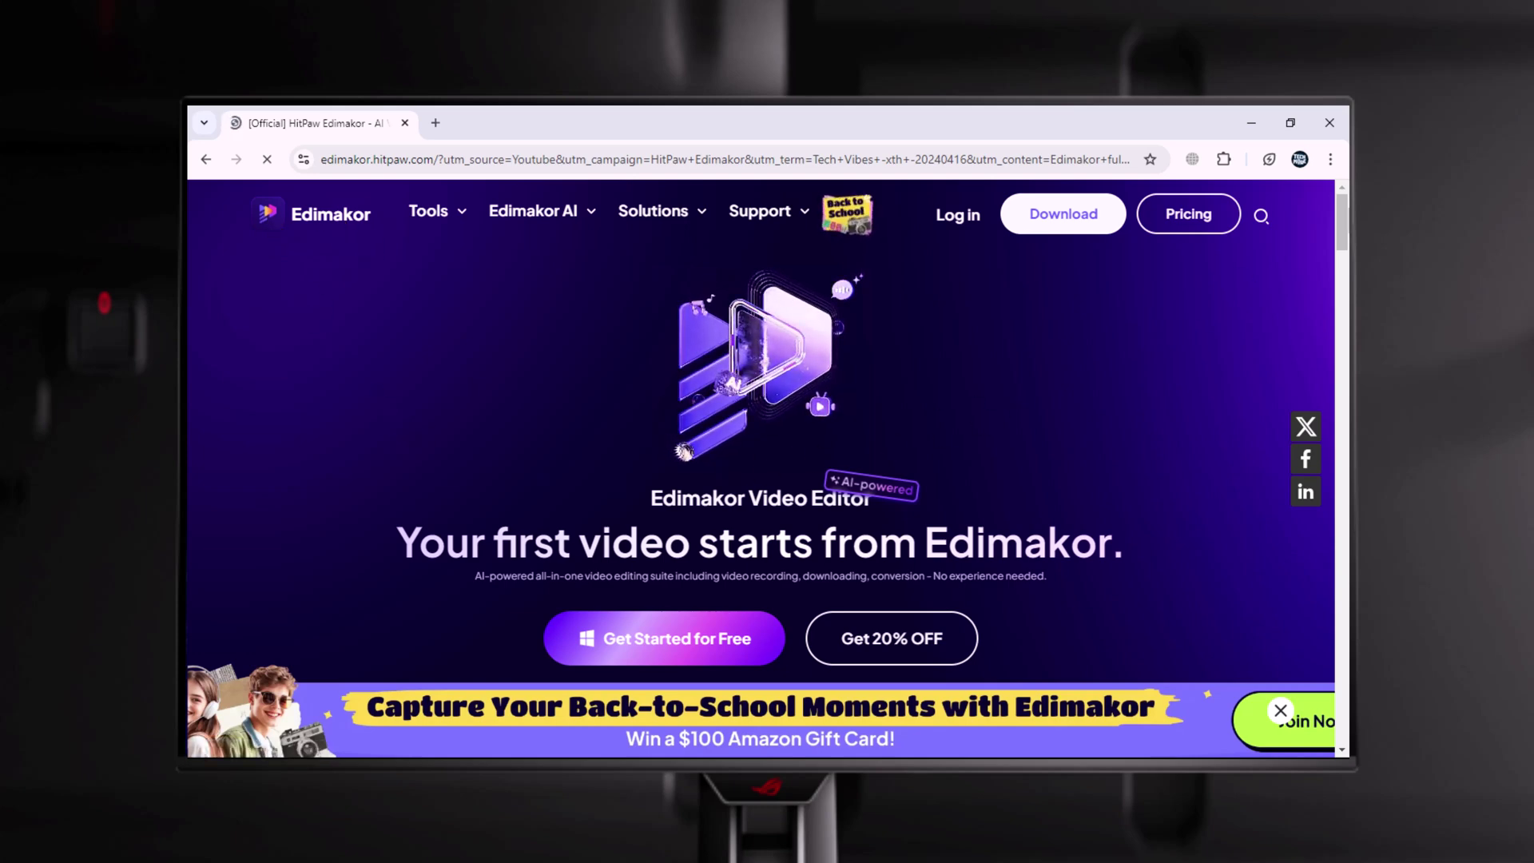
Step: Scroll the Edimakor homepage down to the 'Easy Video Creation Powered by Edimakor AI' section
scroll(1347, 246, "down", 1)
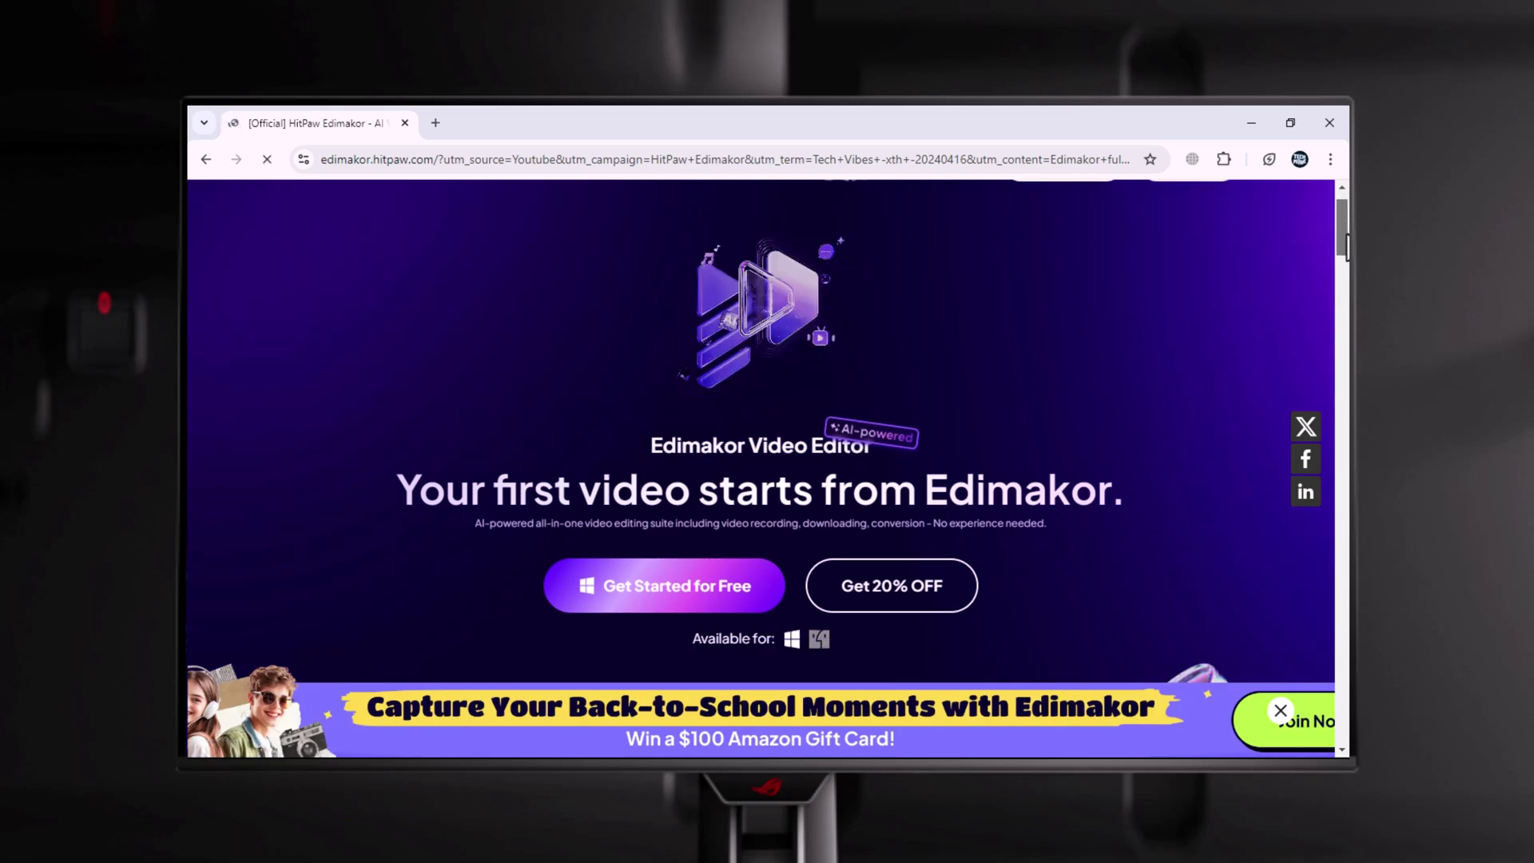
scroll(1346, 246, "down", 3)
scroll(1347, 263, "down", 3)
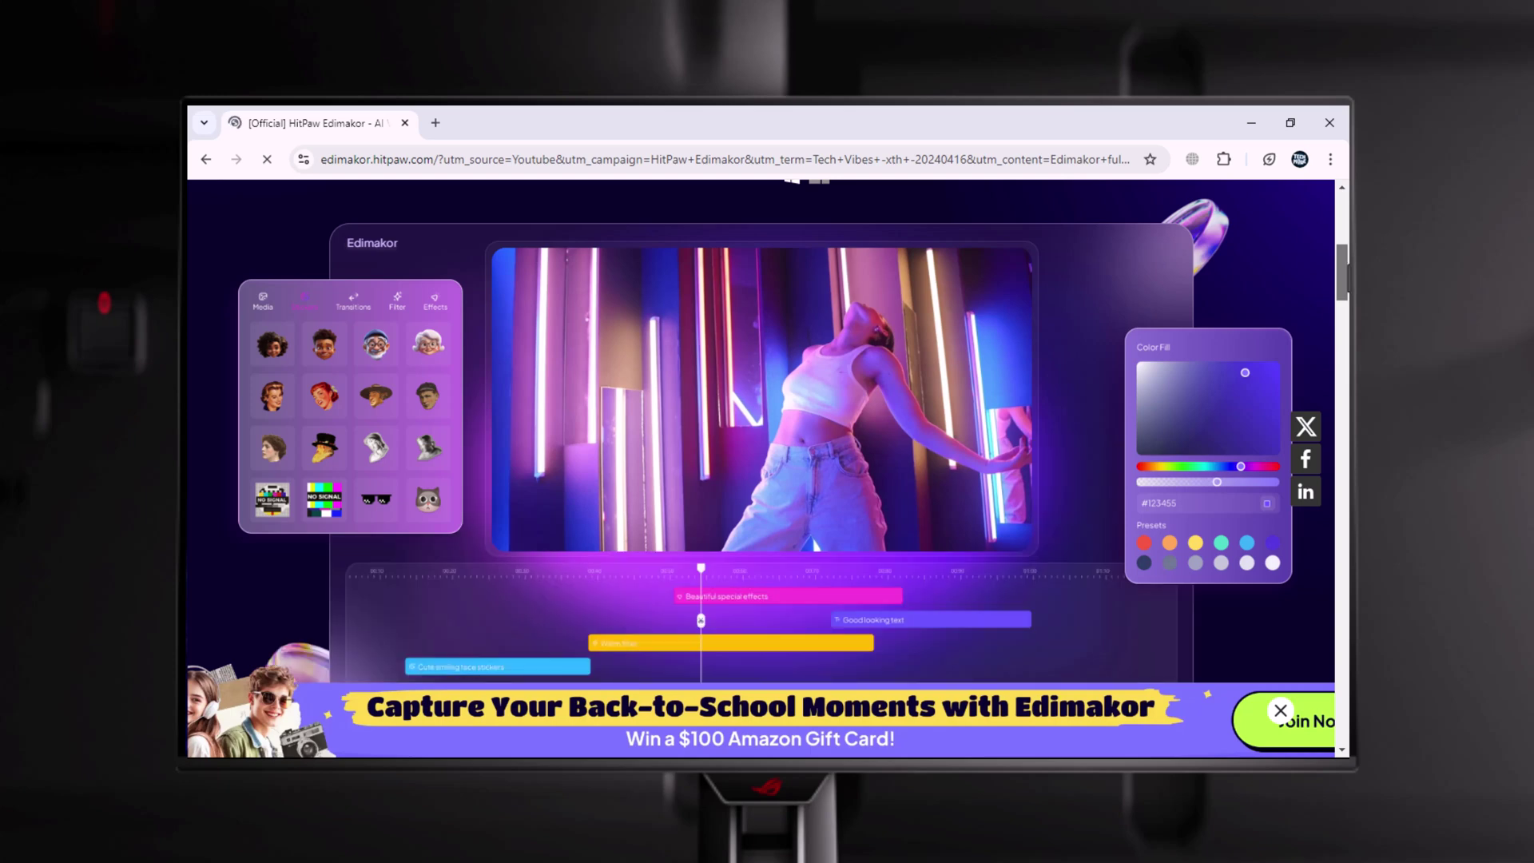
scroll(794, 430, "down", 1)
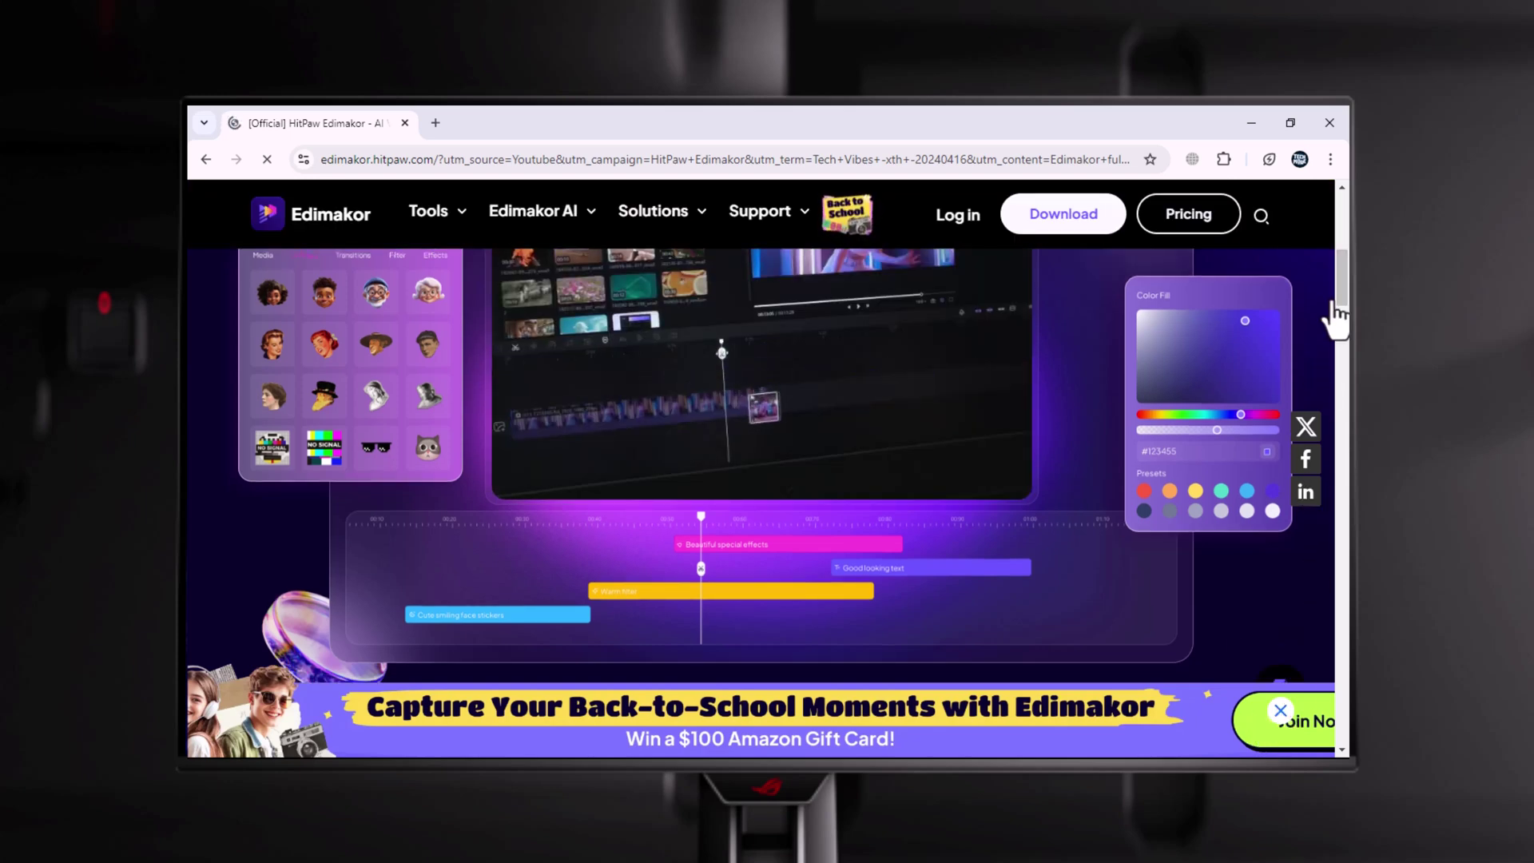
scroll(1333, 316, "down", 3)
scroll(1333, 316, "down", 3)
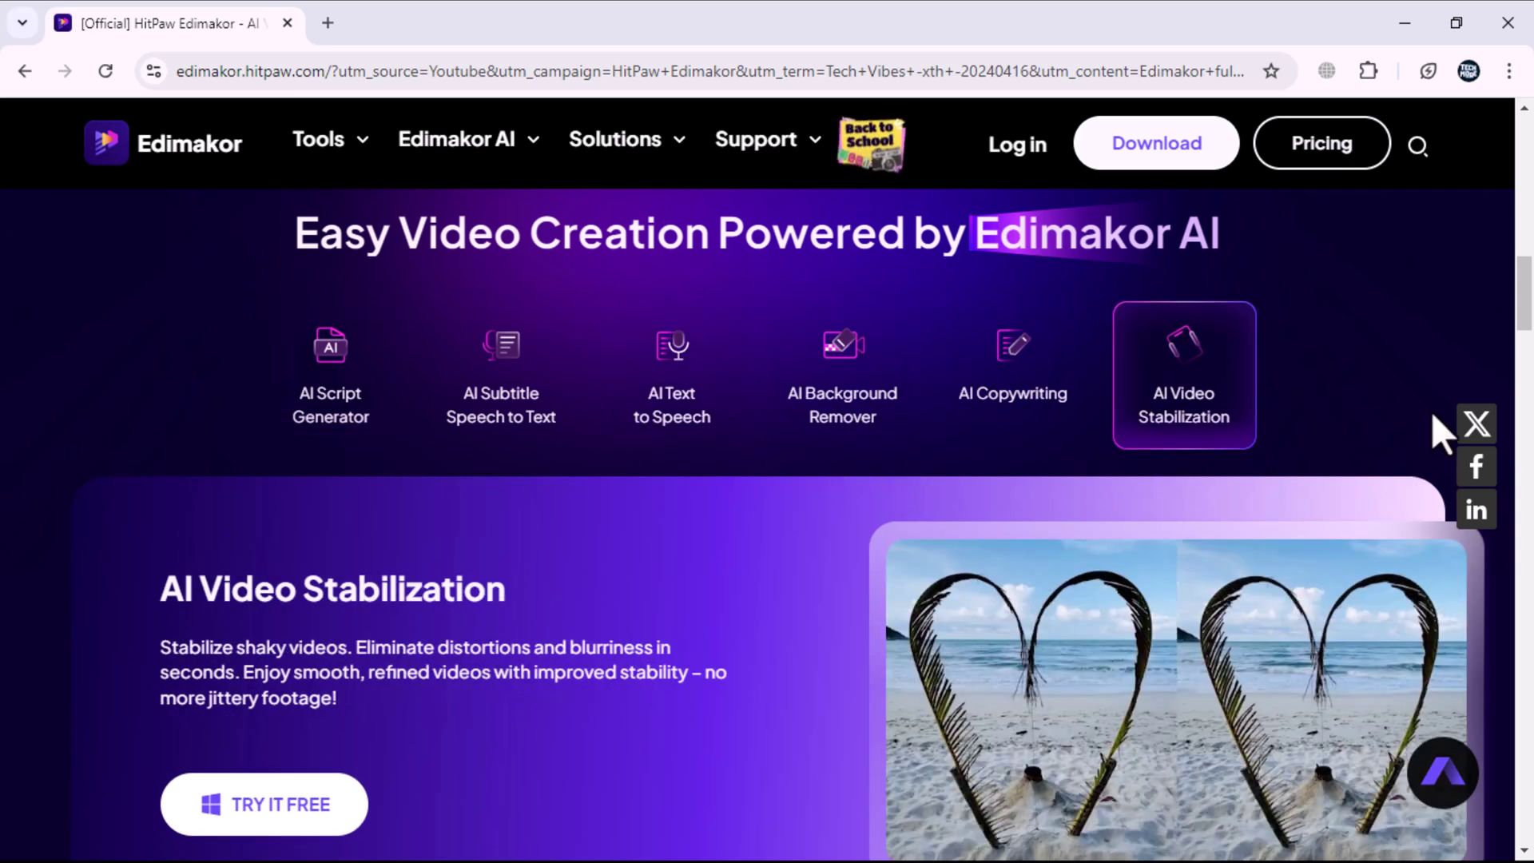
Step: Scroll past the stock assets and effects sections, then bring up the Edimakor desktop app
scroll(766, 519, "down", 3)
scroll(767, 520, "down", 8)
scroll(767, 519, "up", 2)
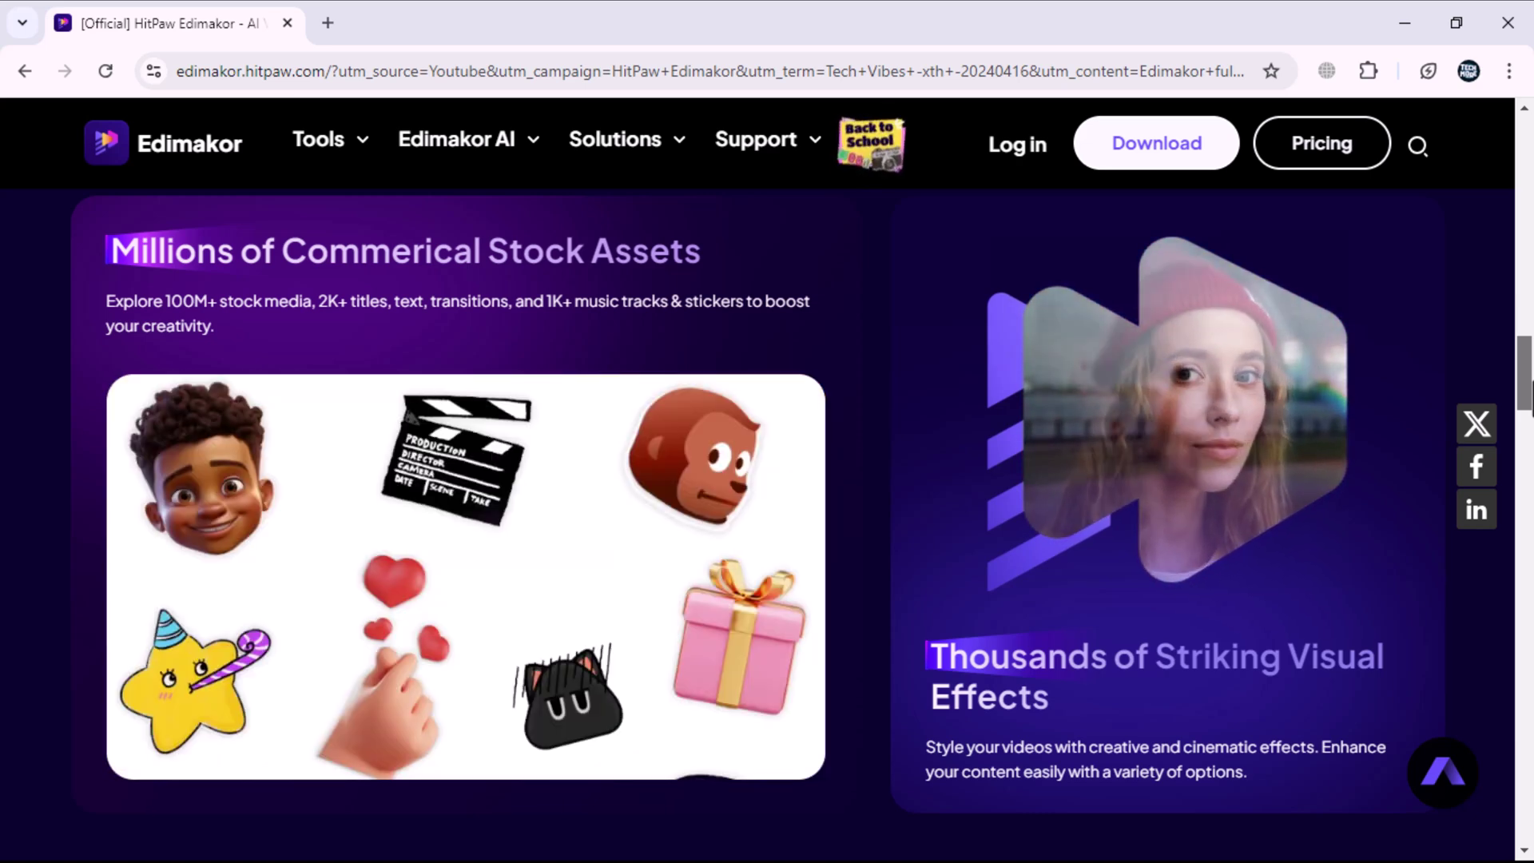
left_click_drag(1527, 400, 1527, 151)
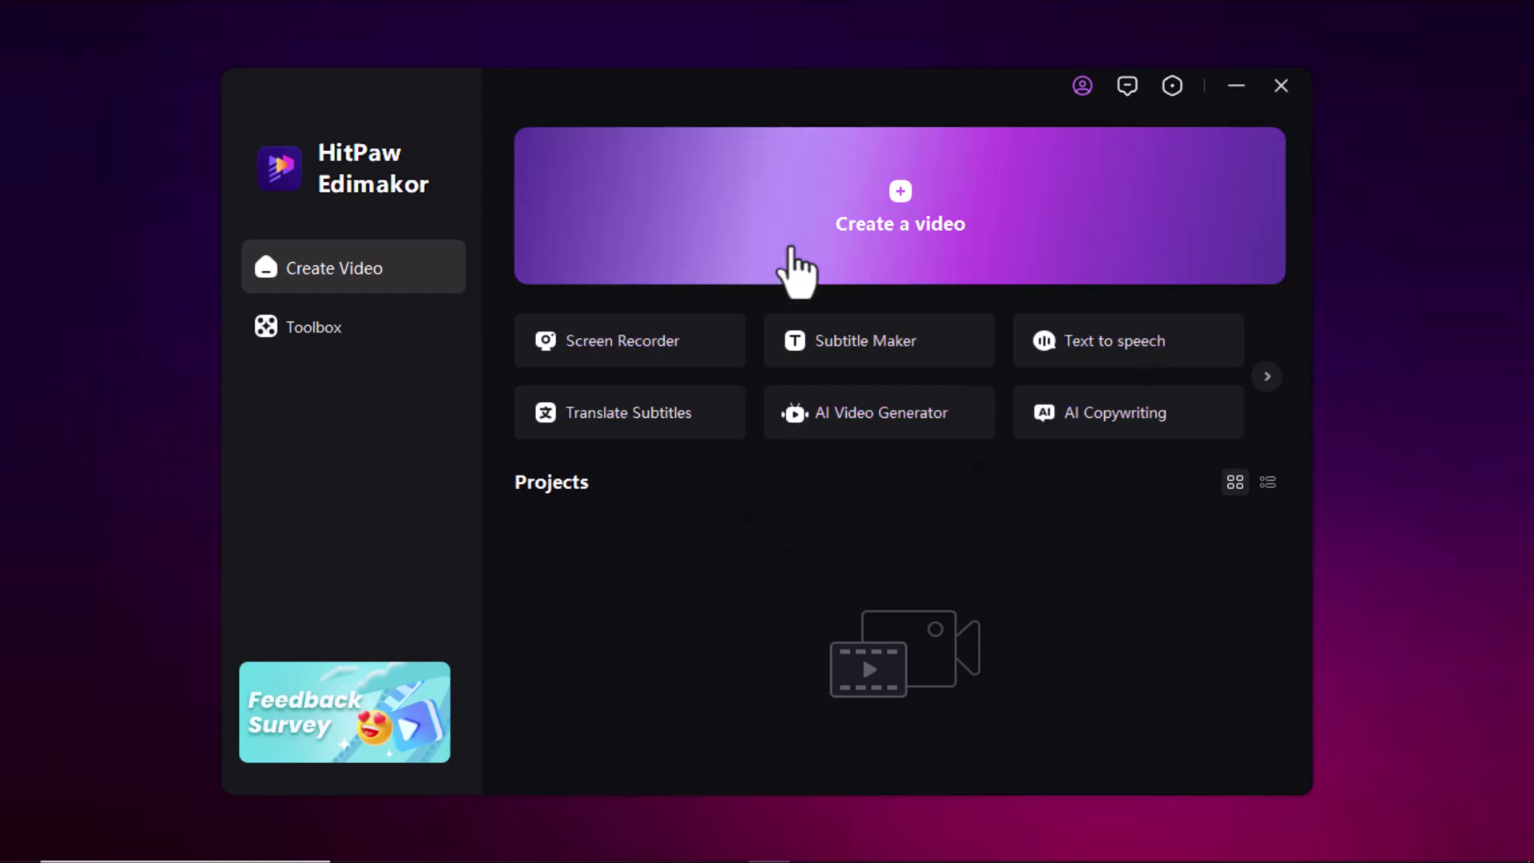
Step: Create a new video project and view its manual subtitle options
left_click(853, 225)
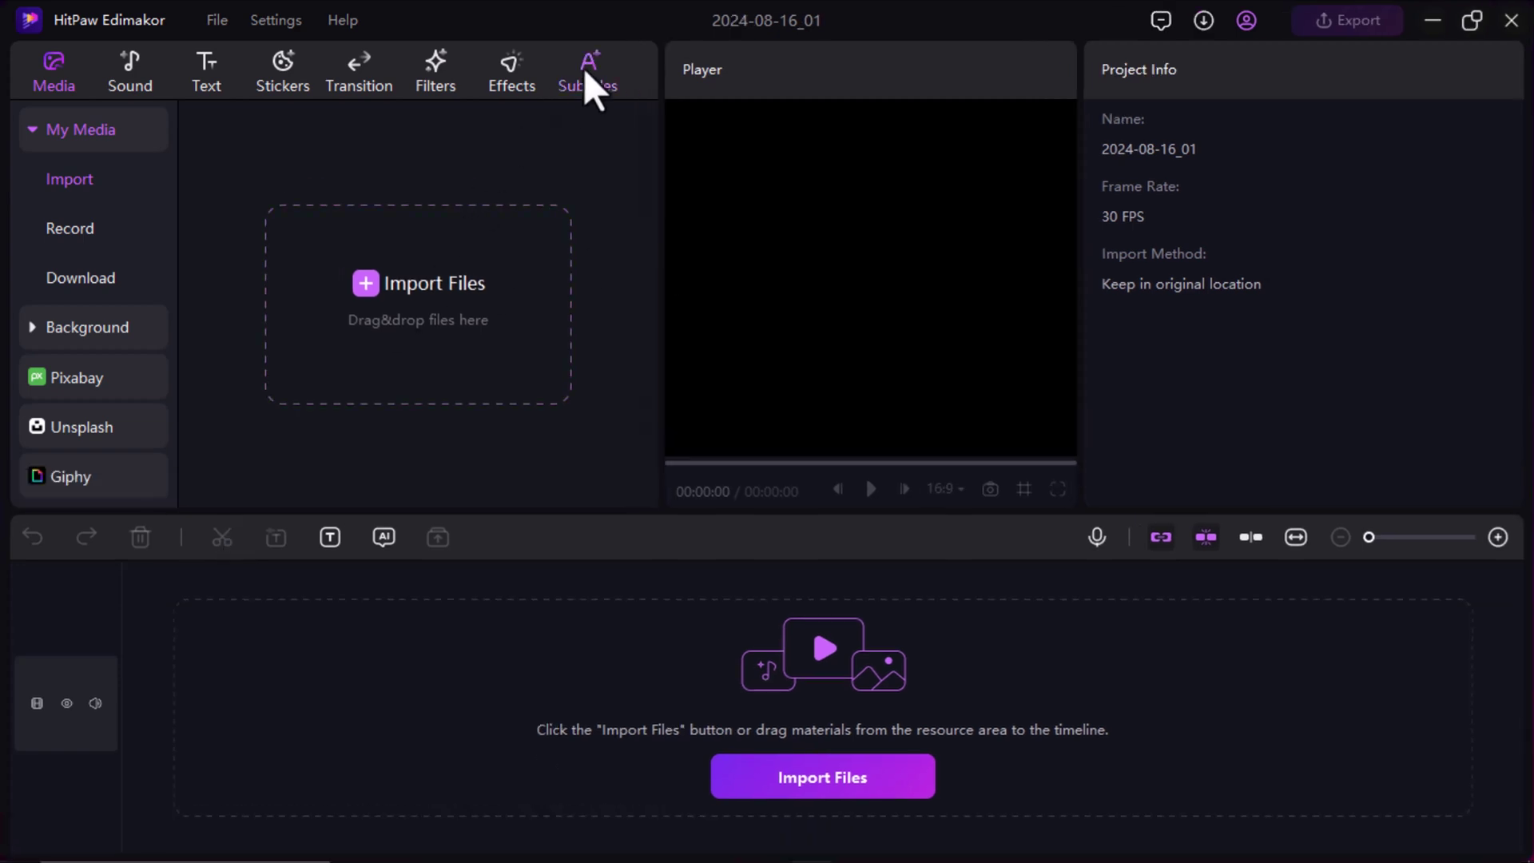
left_click(585, 80)
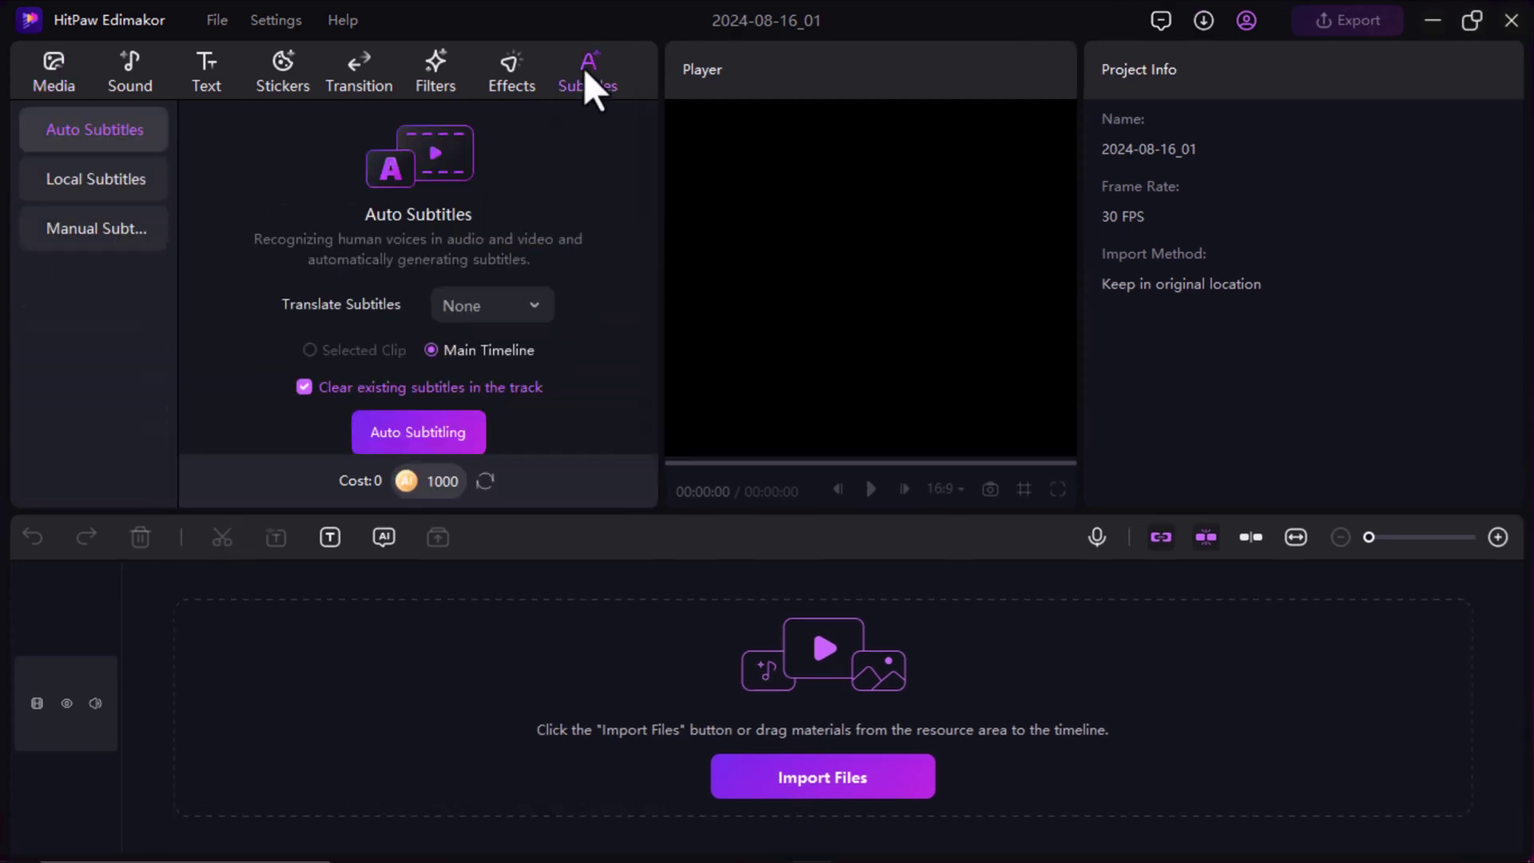
left_click(141, 227)
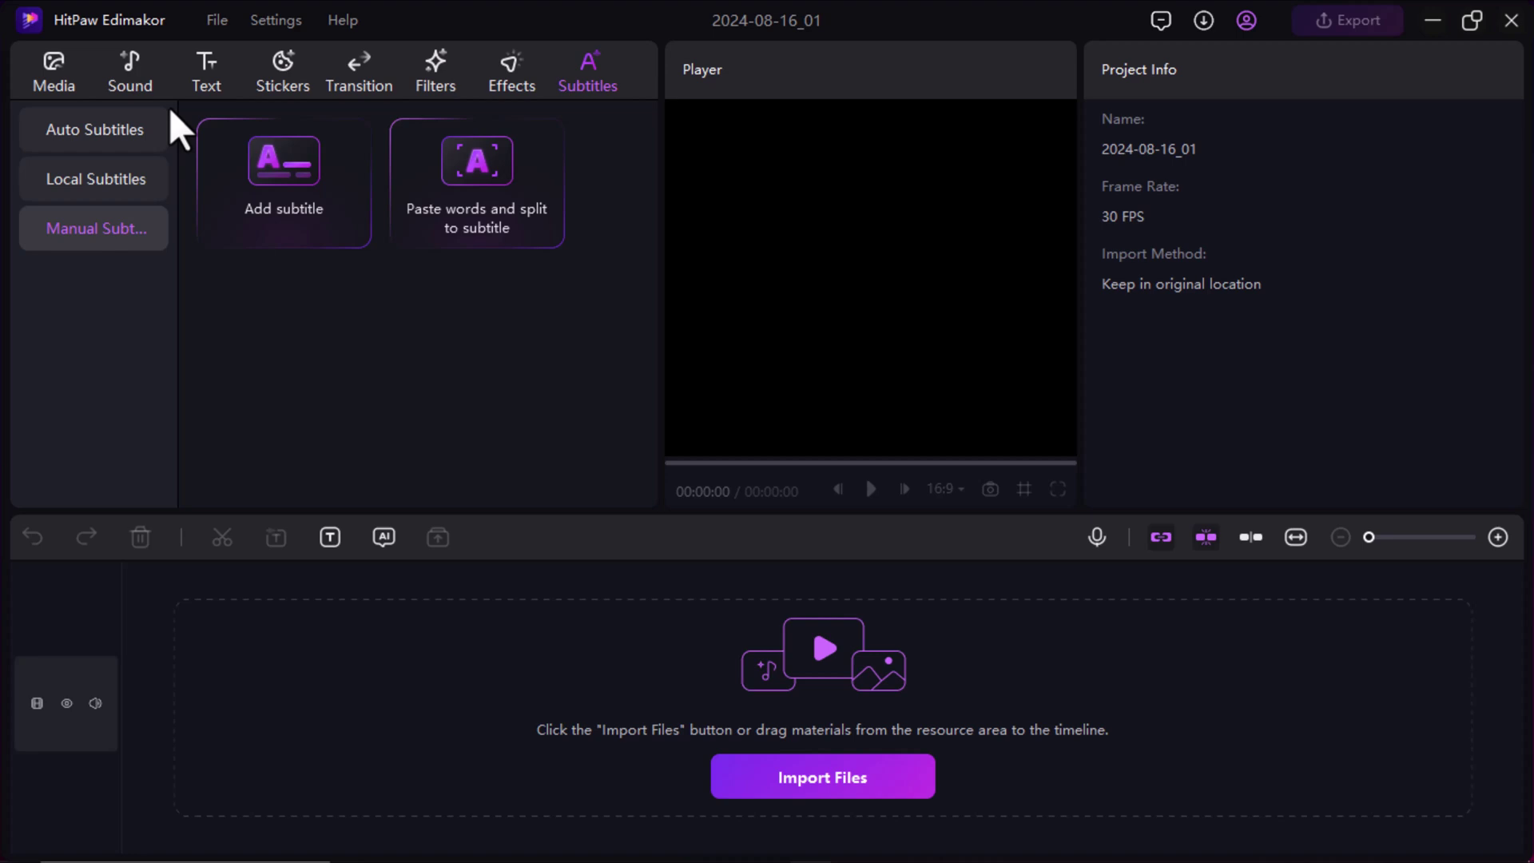
Step: Browse the Text, Stickers, Transition, Filters and Effects tabs, ending back on Subtitles
left_click(200, 80)
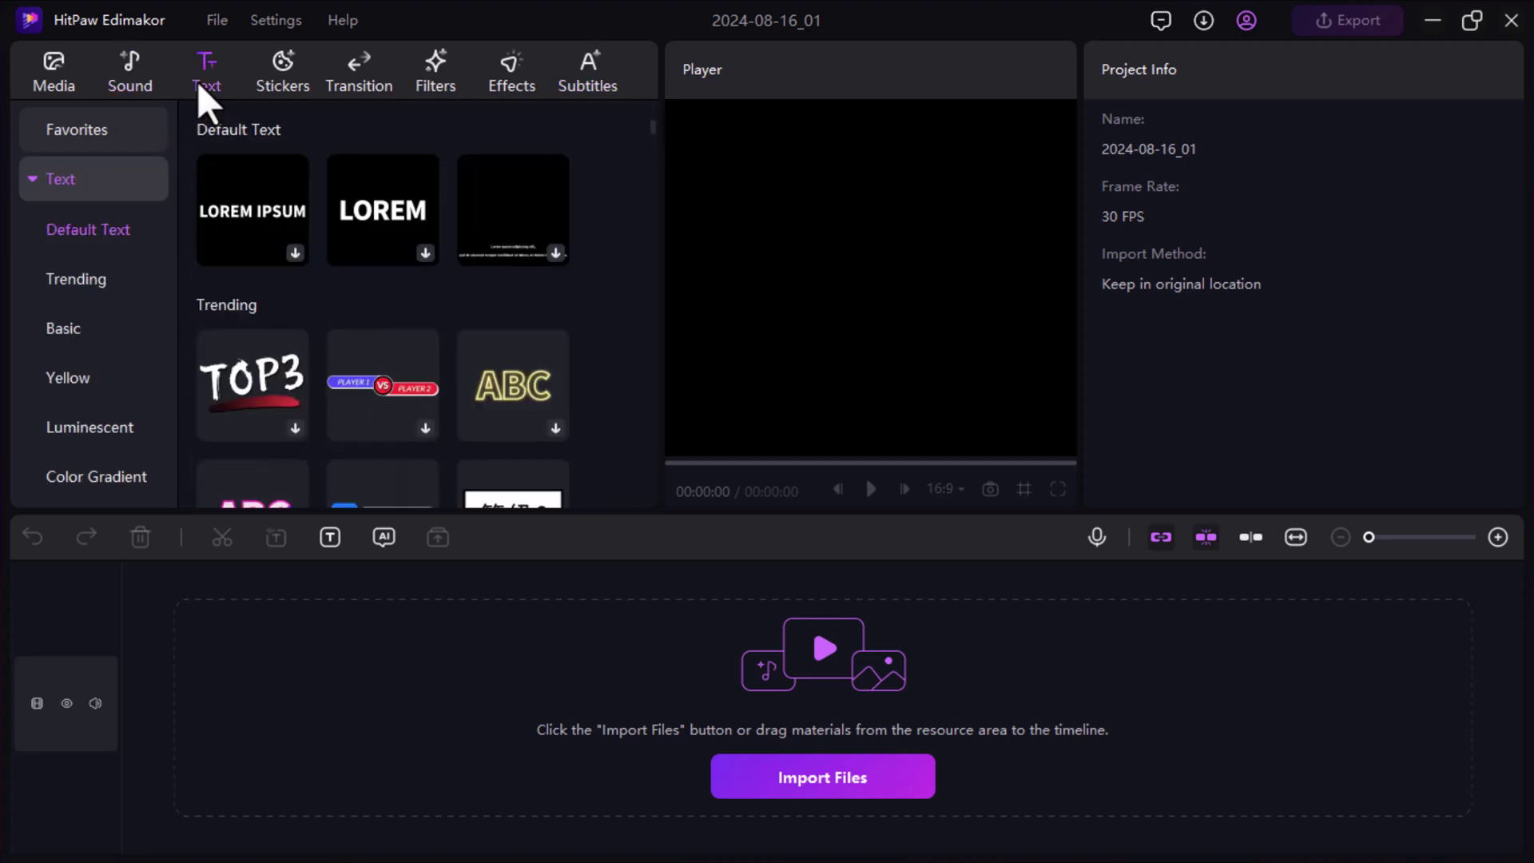
left_click(308, 64)
left_click(355, 68)
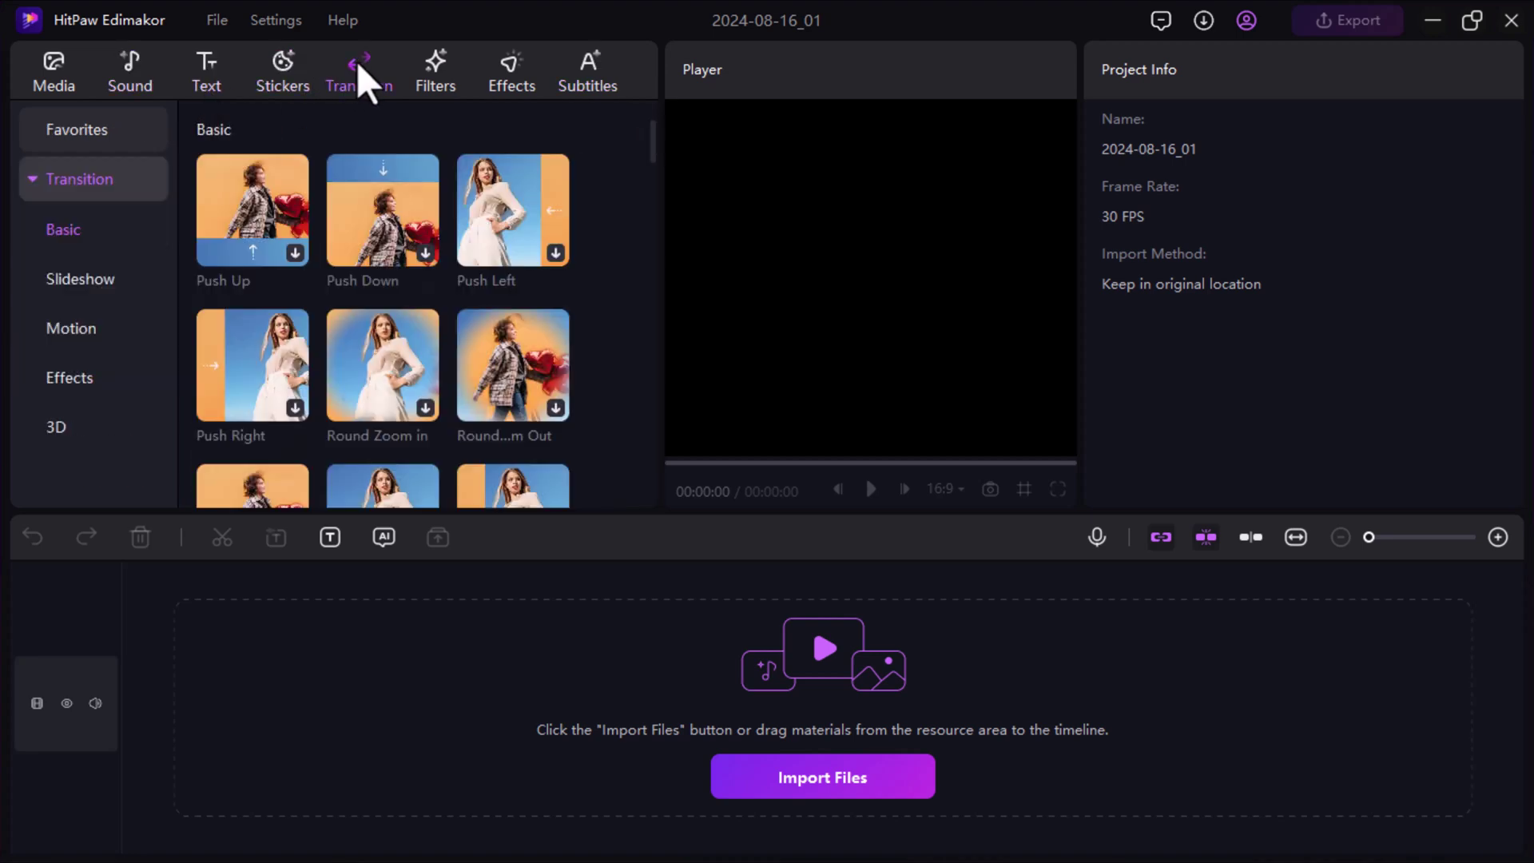
left_click(406, 72)
left_click(524, 93)
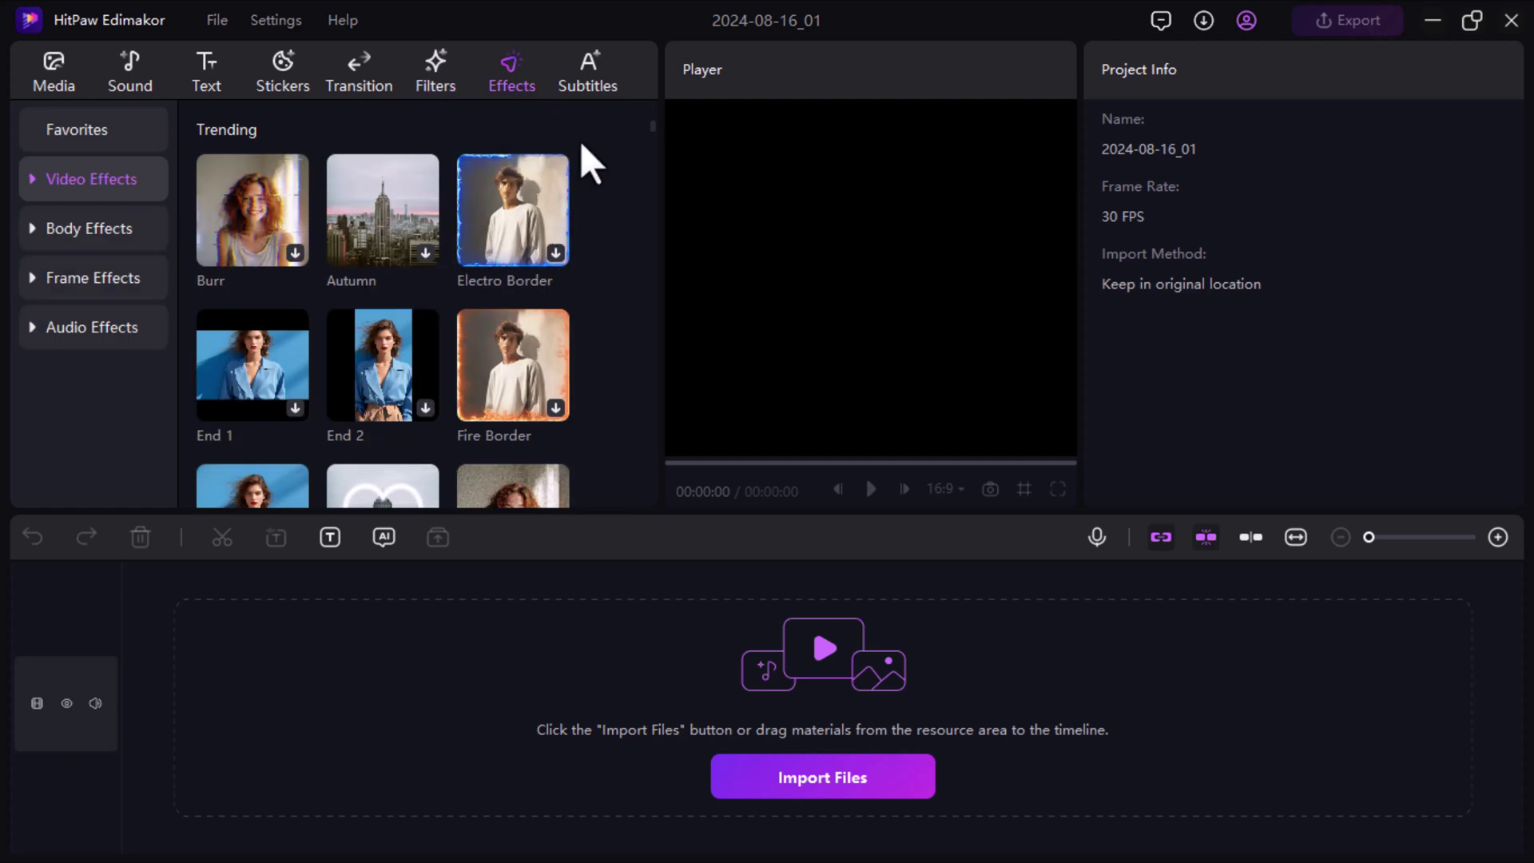
left_click(588, 85)
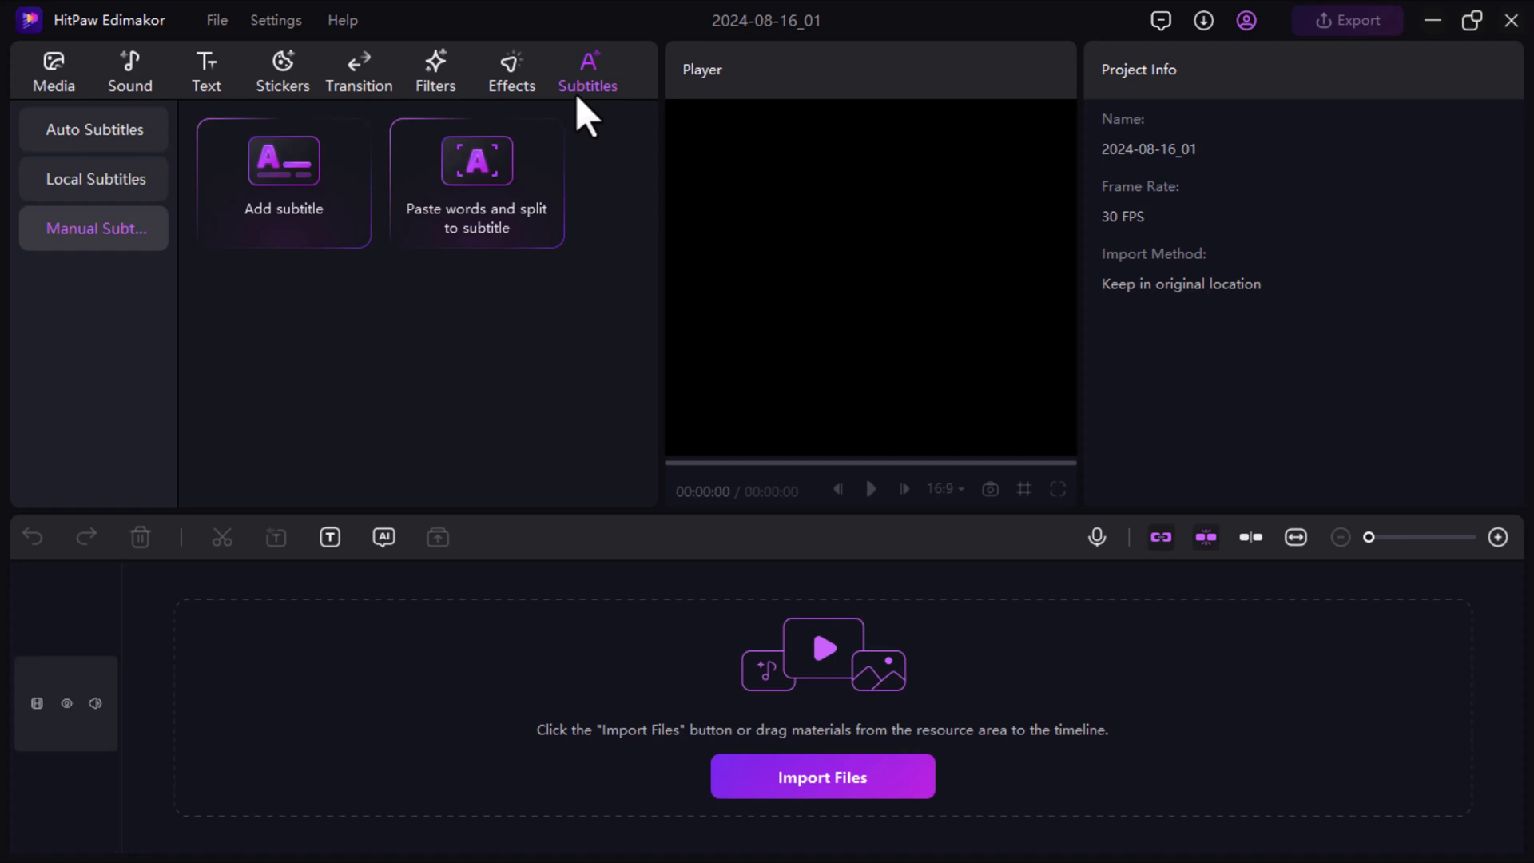
Step: Browse the gradient and solid colour backgrounds in the media library
left_click(31, 78)
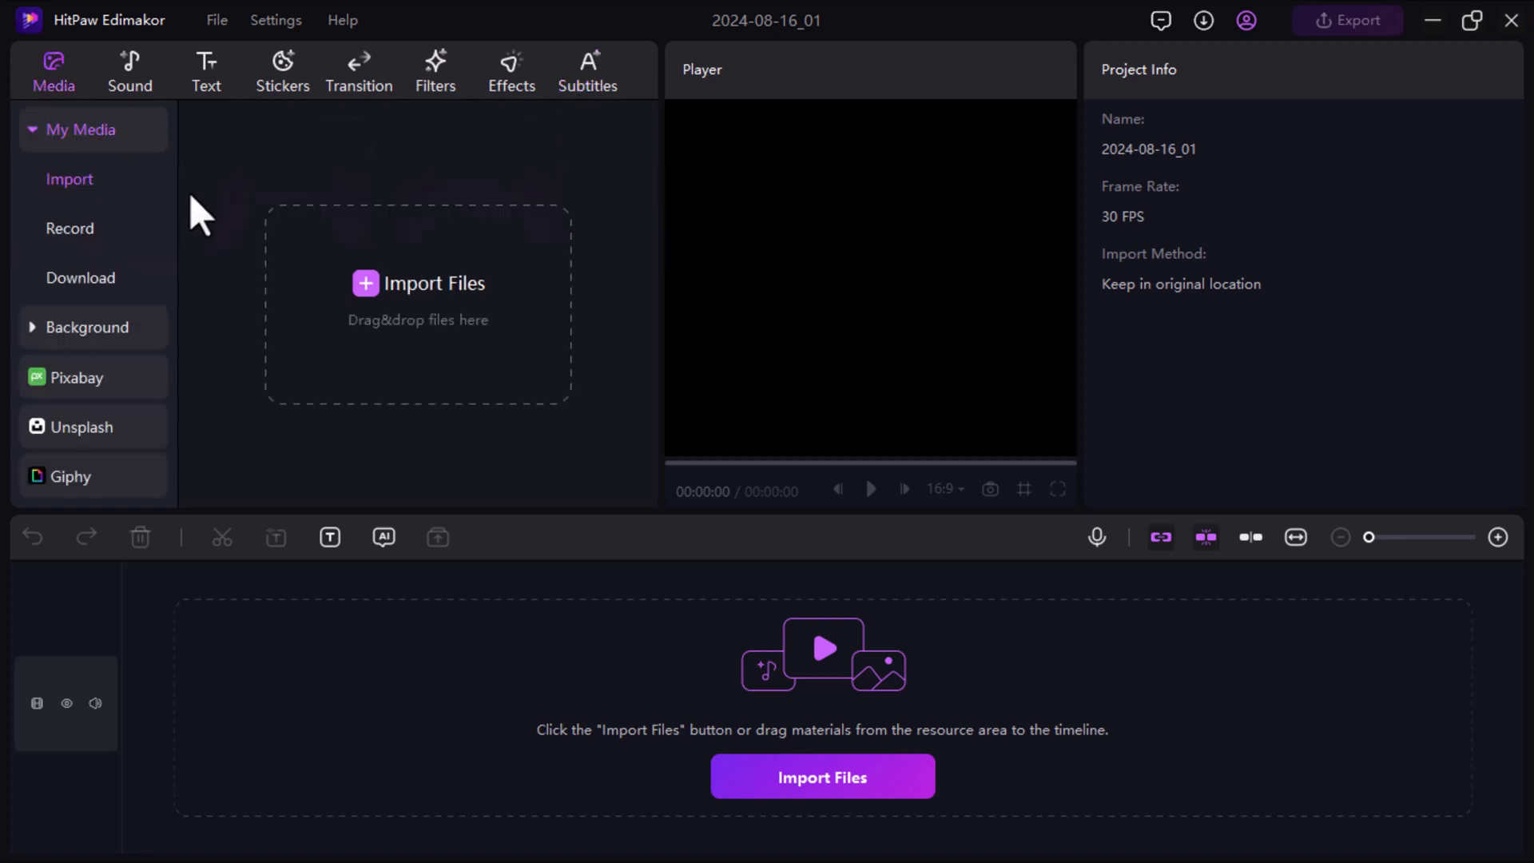
left_click(134, 314)
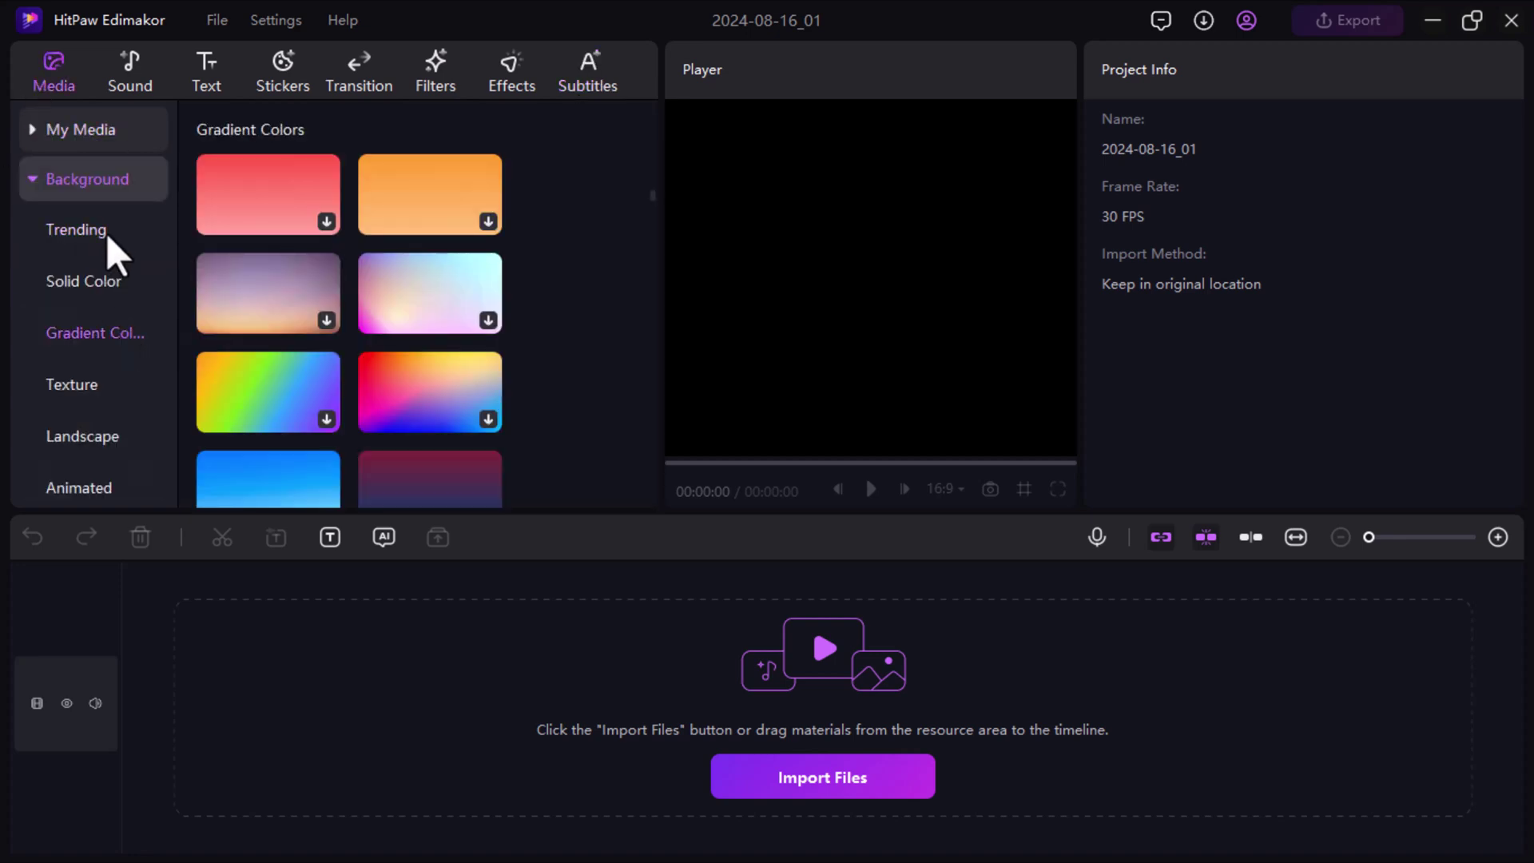
left_click(83, 286)
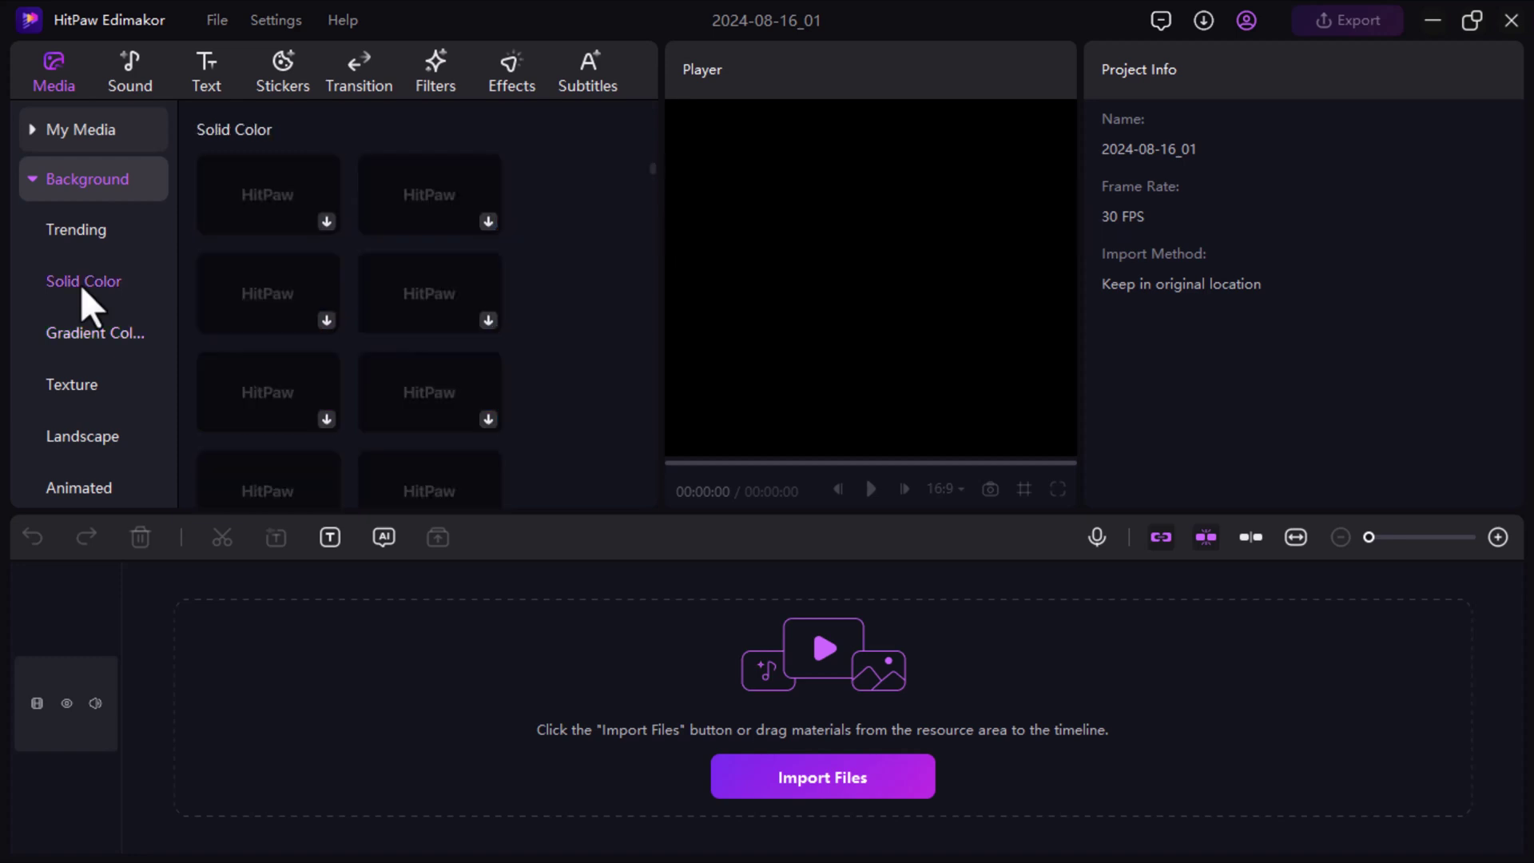
left_click(92, 299)
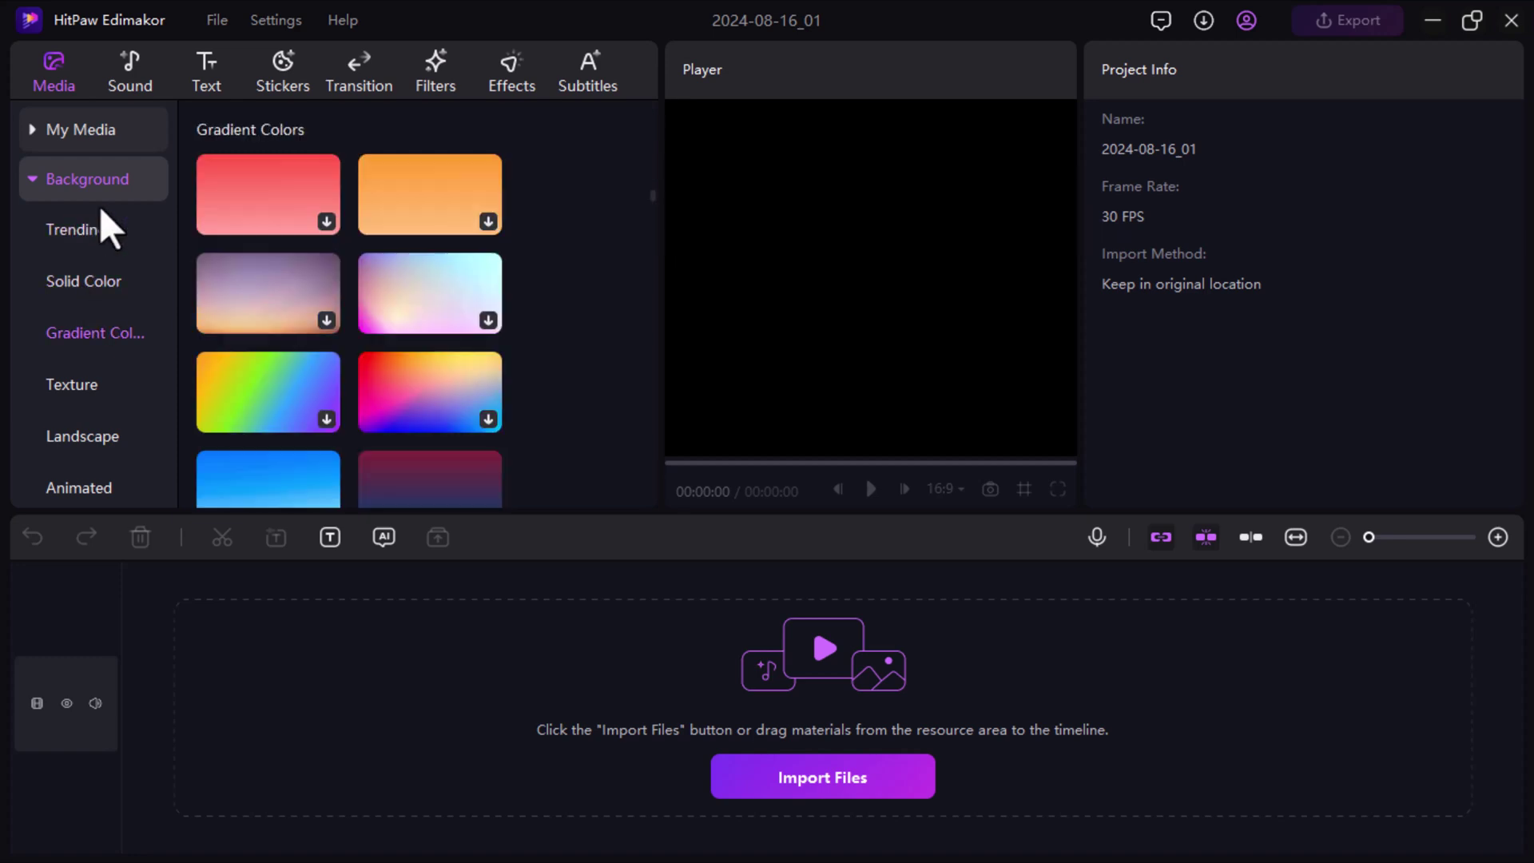
Step: Browse the Music, Text, Stickers, Transition, Filters, Effects and Subtitles tabs
left_click(145, 67)
left_click(202, 88)
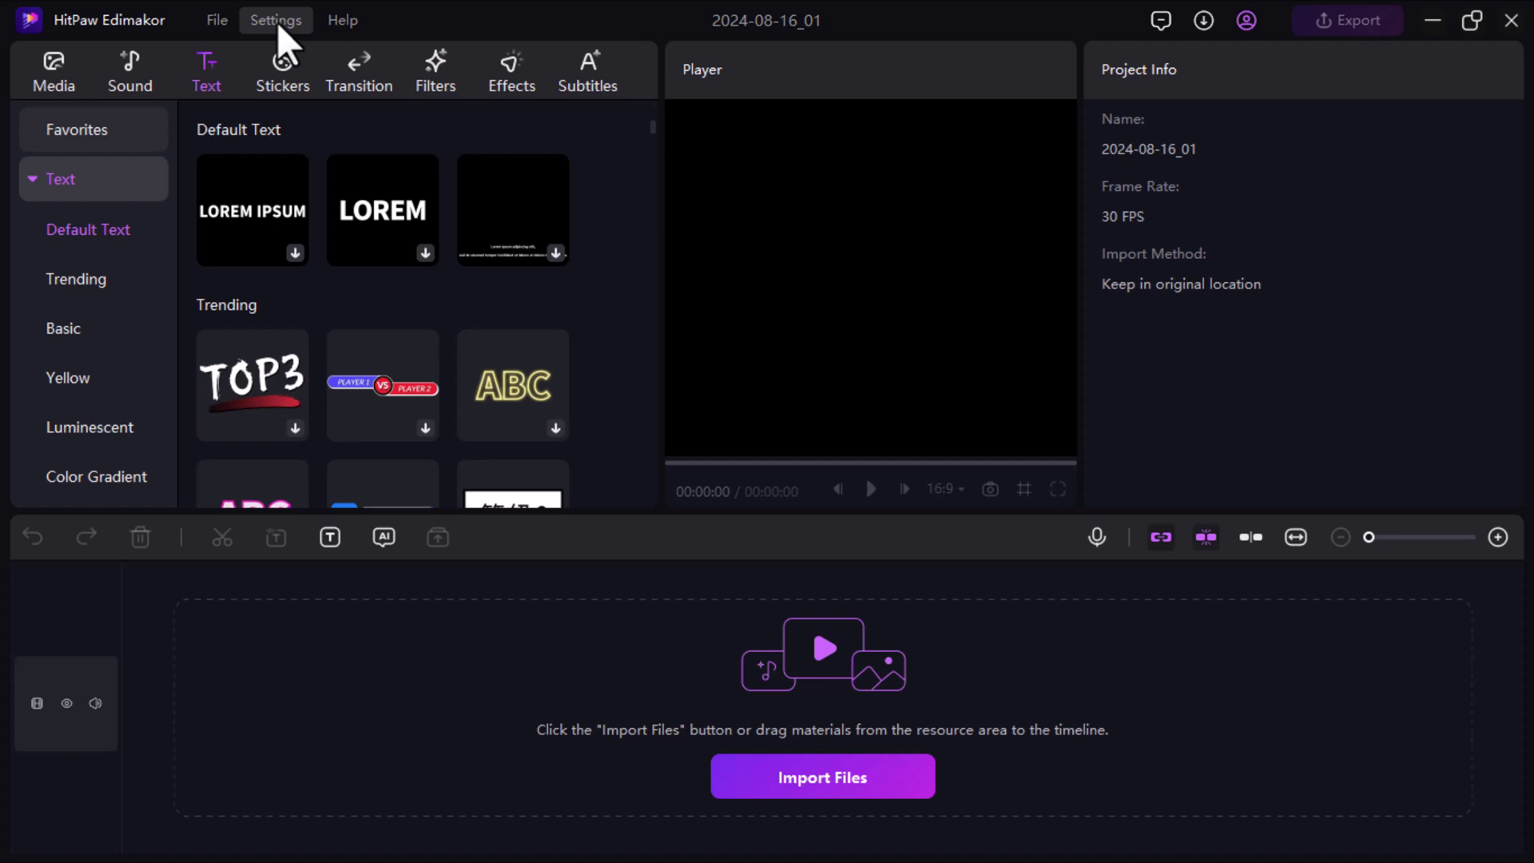
left_click(281, 80)
left_click(367, 93)
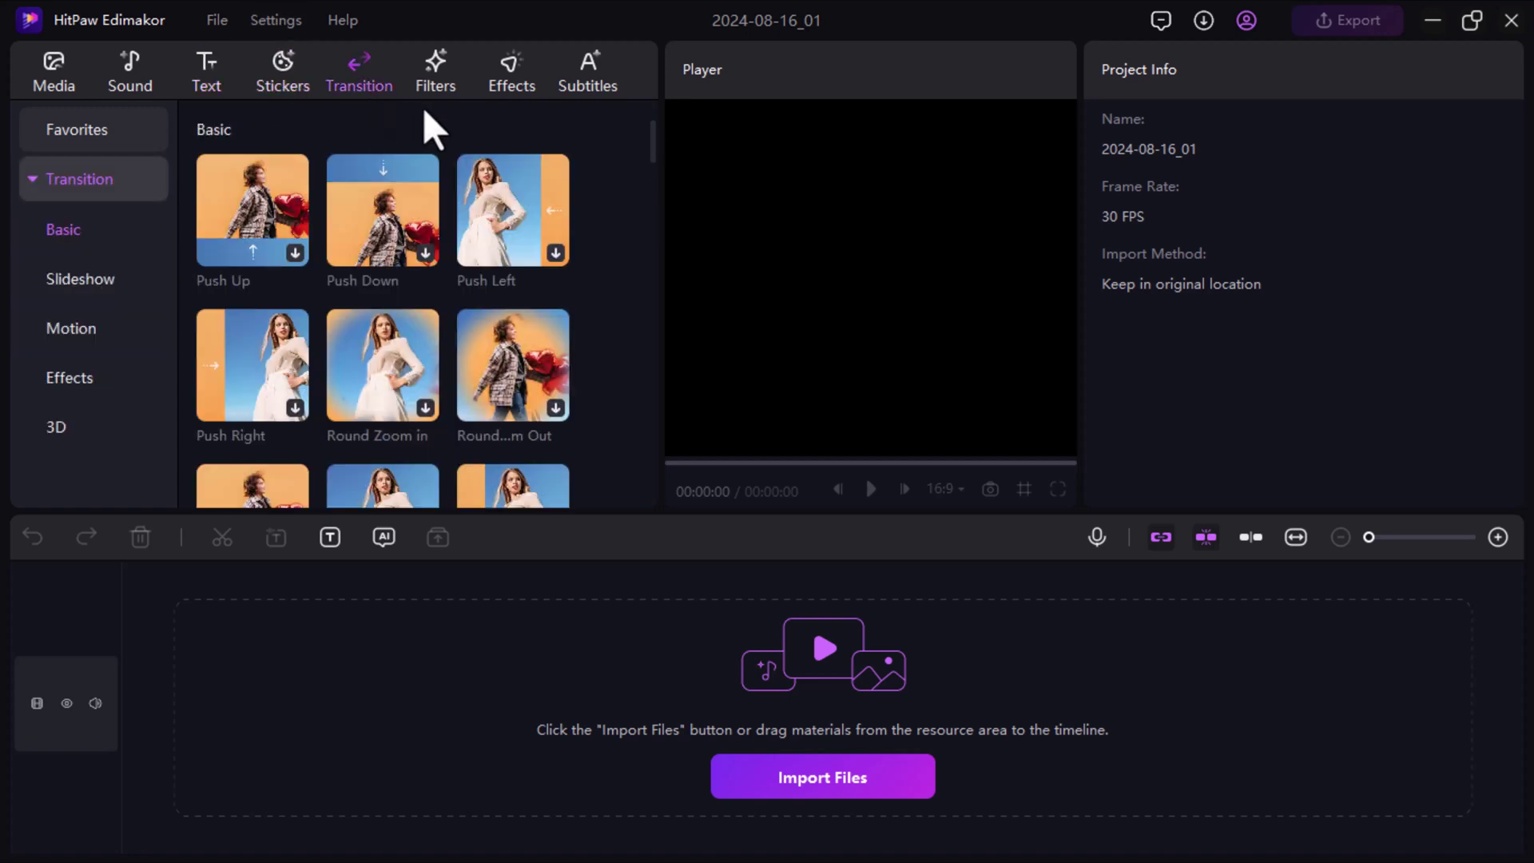
left_click(439, 82)
left_click(521, 78)
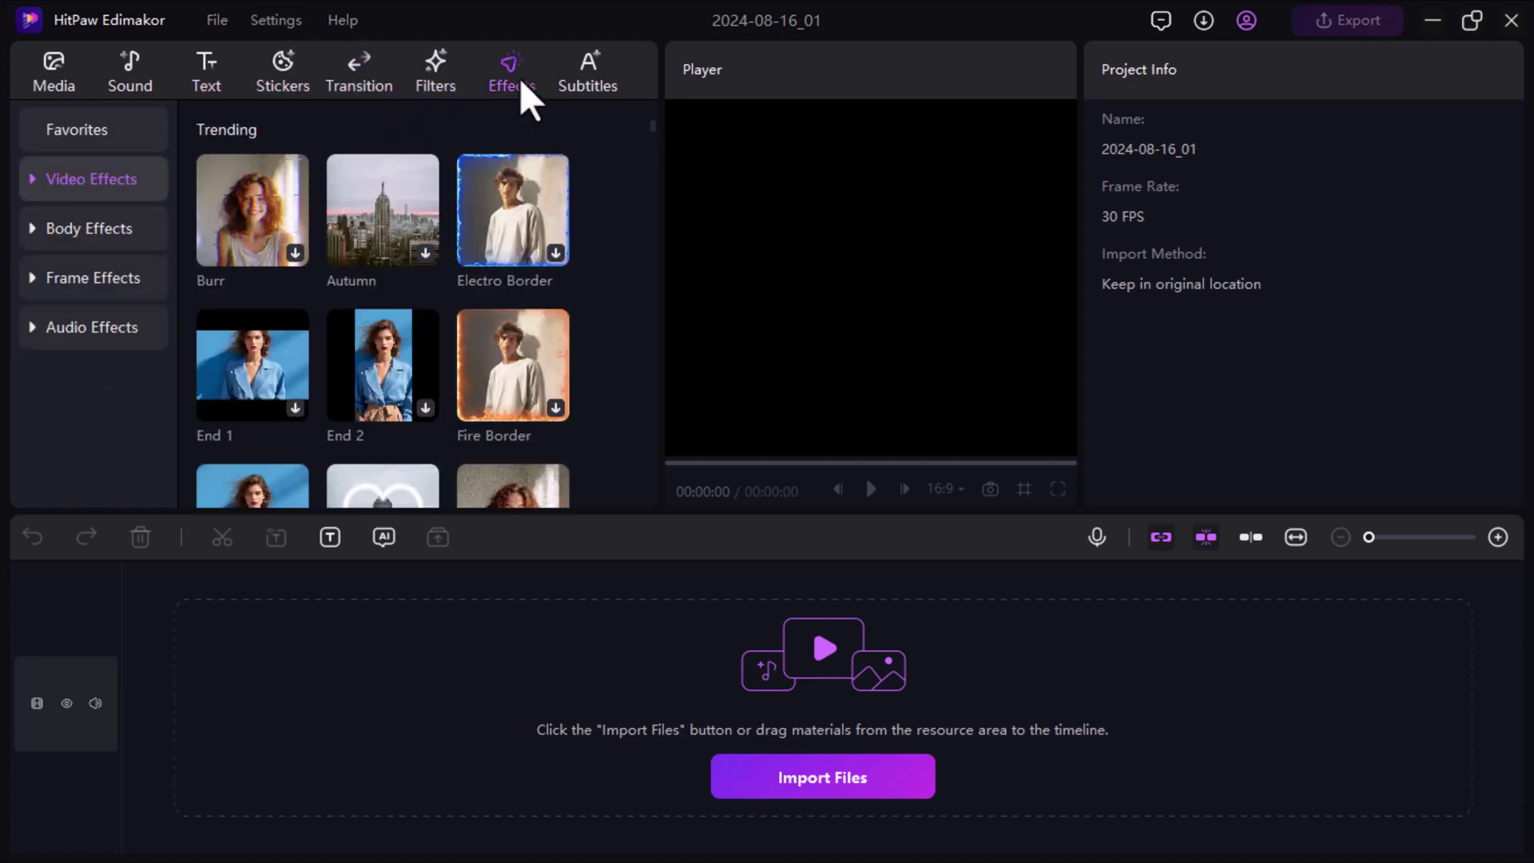
left_click(583, 85)
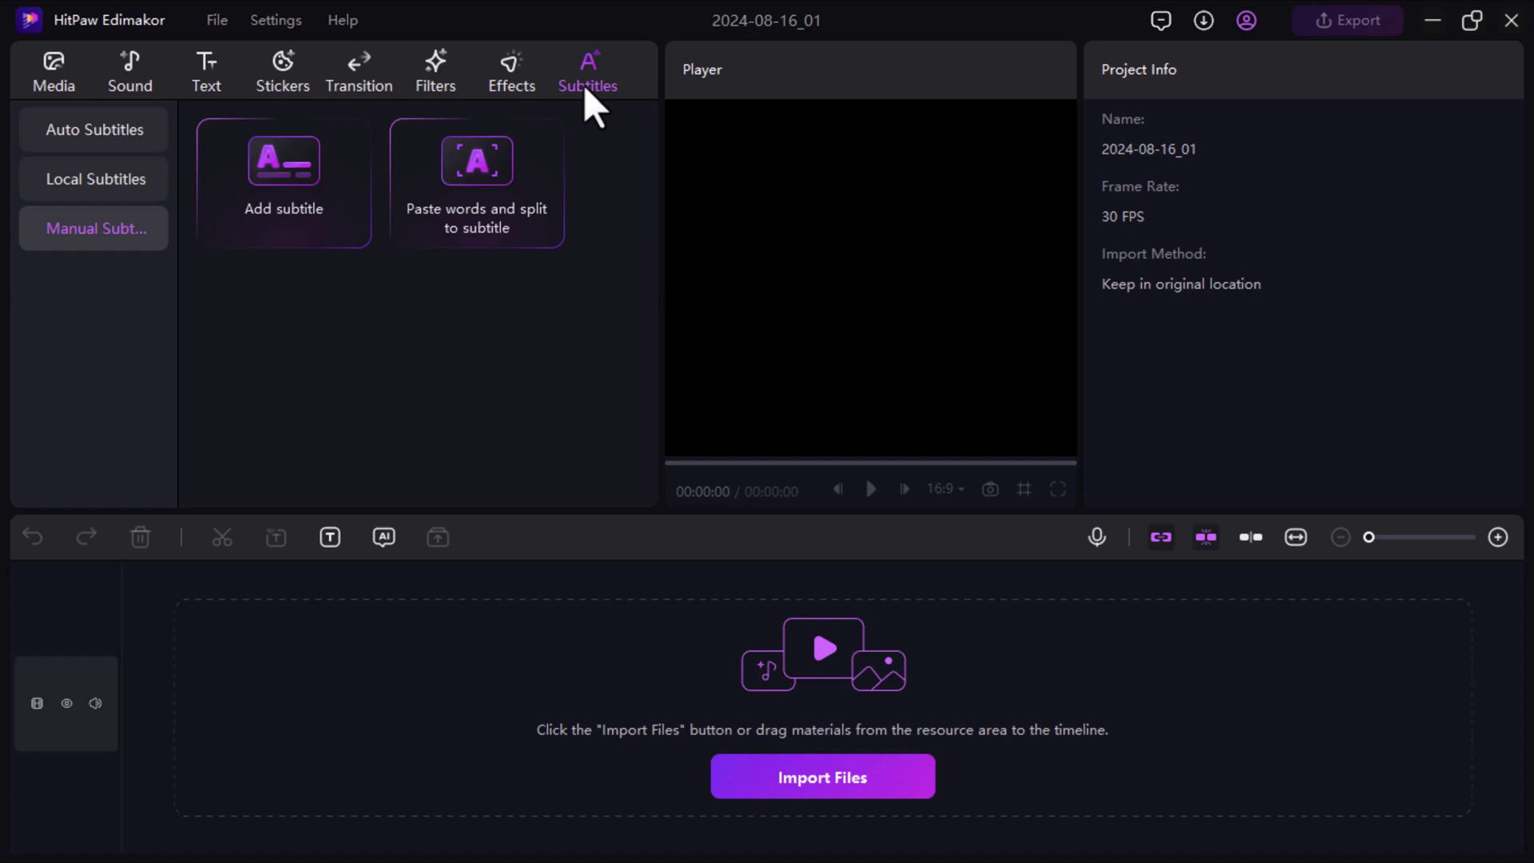
Step: Import the cat walking video onto the timeline and add the default LOREM IPSUM caption
left_click(44, 60)
left_click(113, 133)
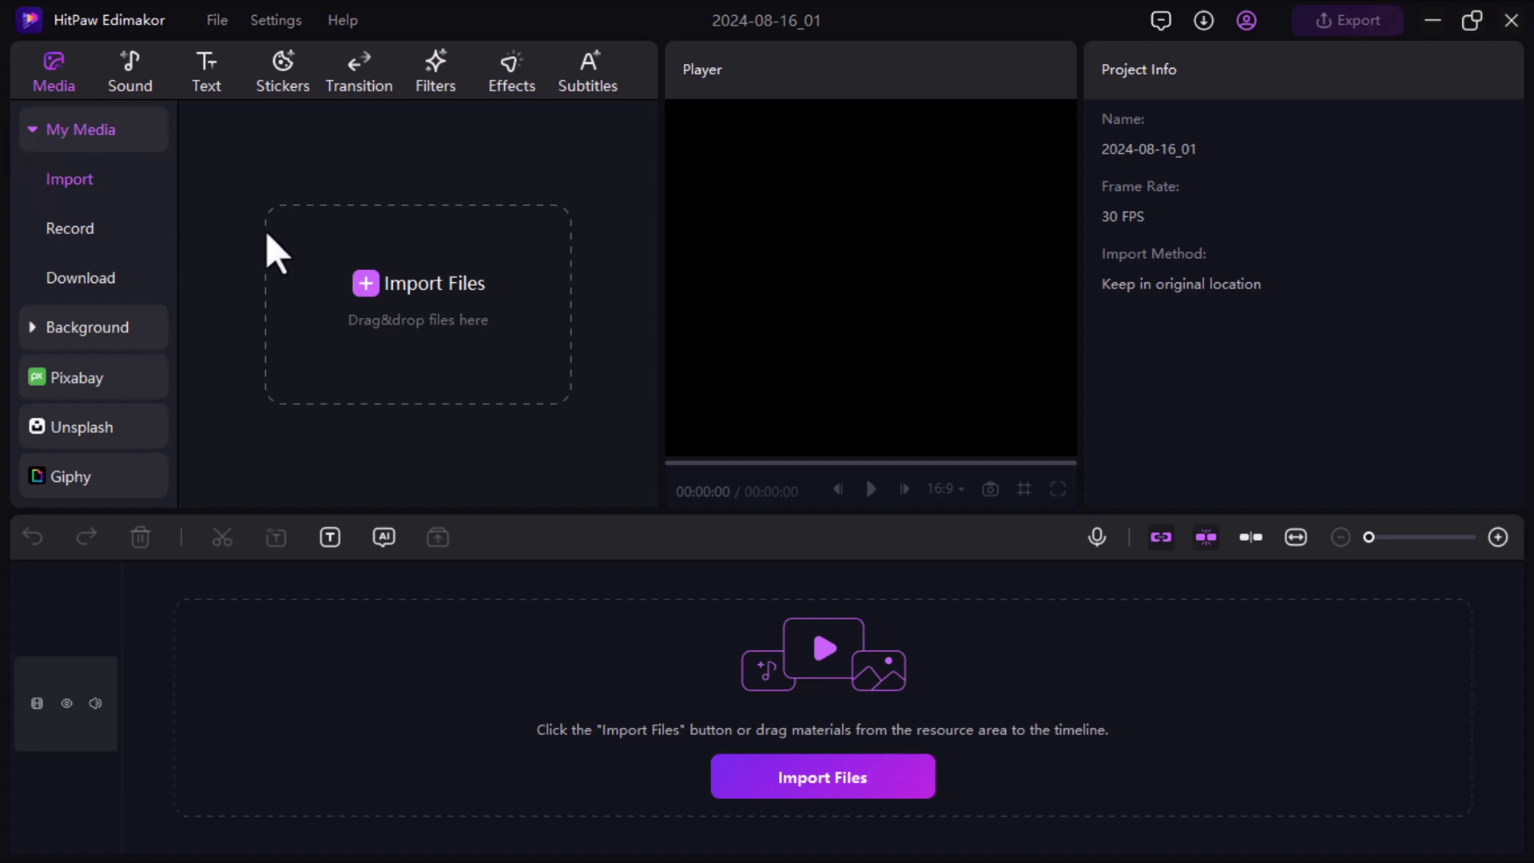
left_click(387, 273)
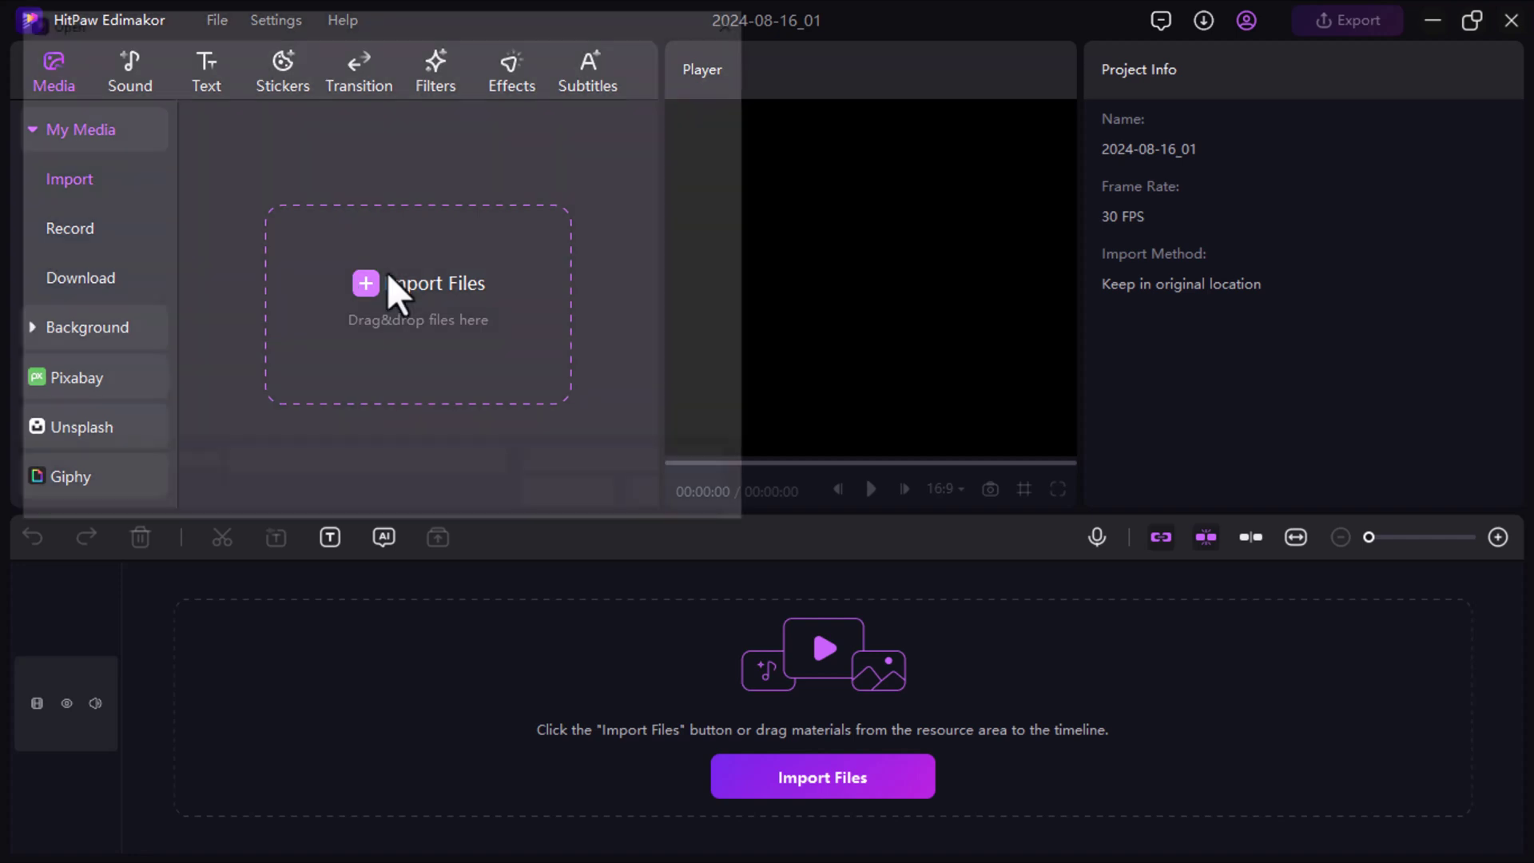
double_click(236, 288)
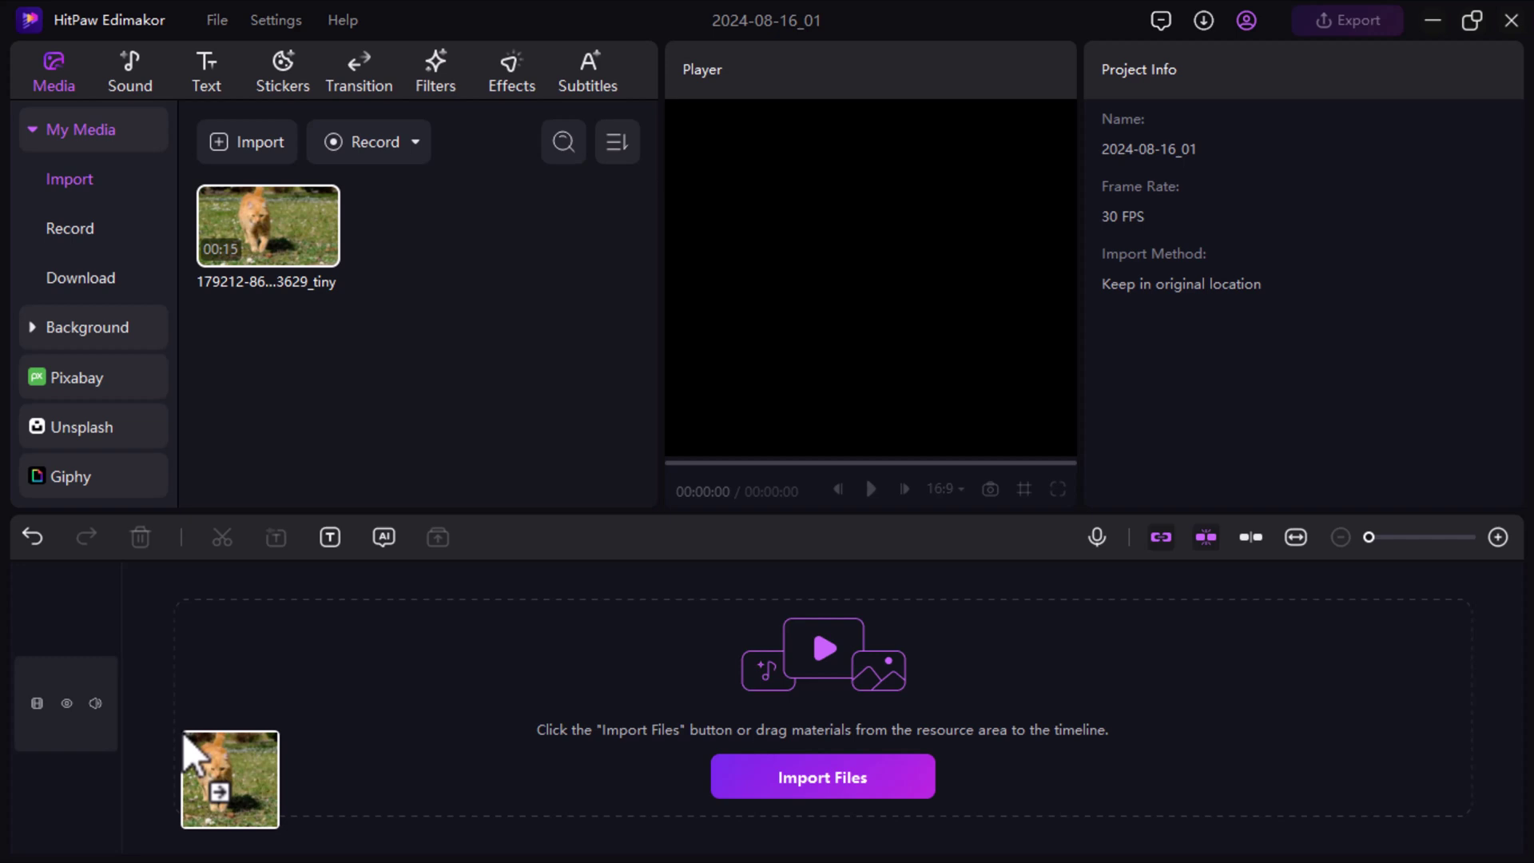
left_click_drag(302, 244, 184, 732)
left_click(206, 72)
left_click(295, 253)
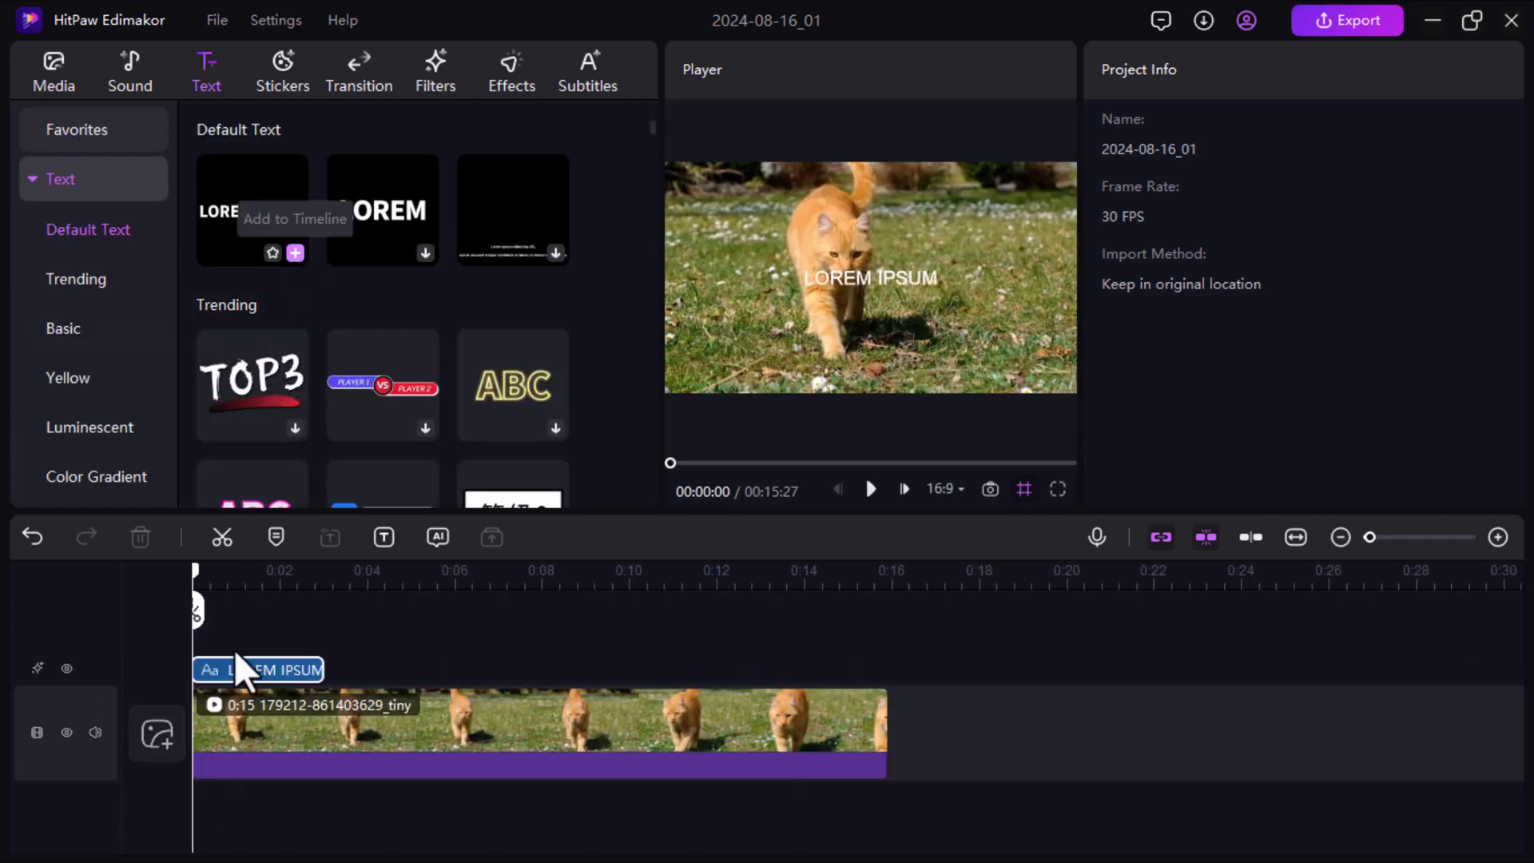
Step: Change the caption to 'Cat is Walking in the Ground', non-bold and italic
left_click(294, 668)
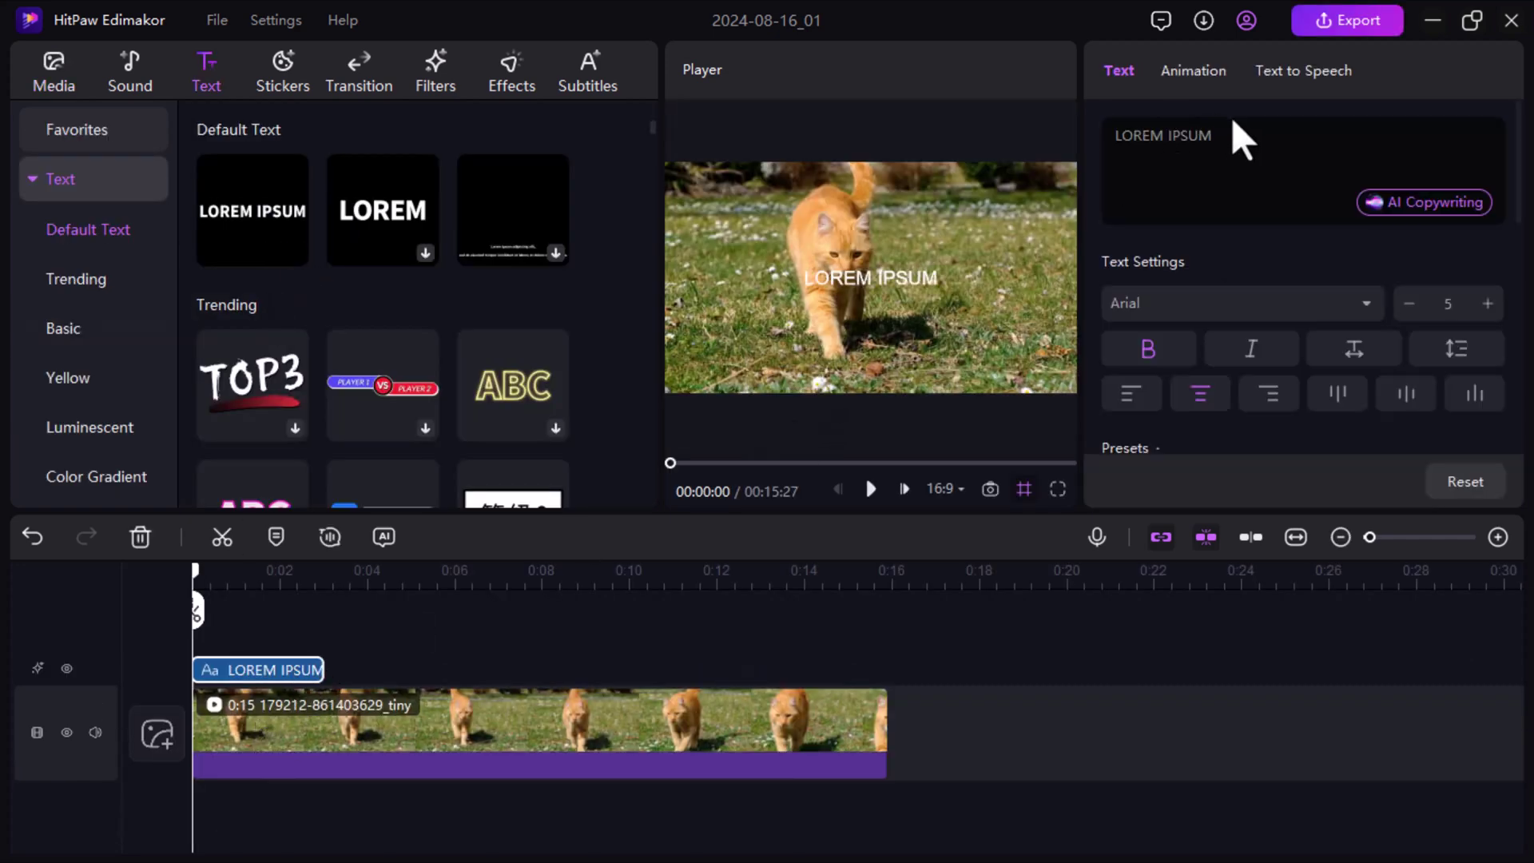
left_click(1205, 137)
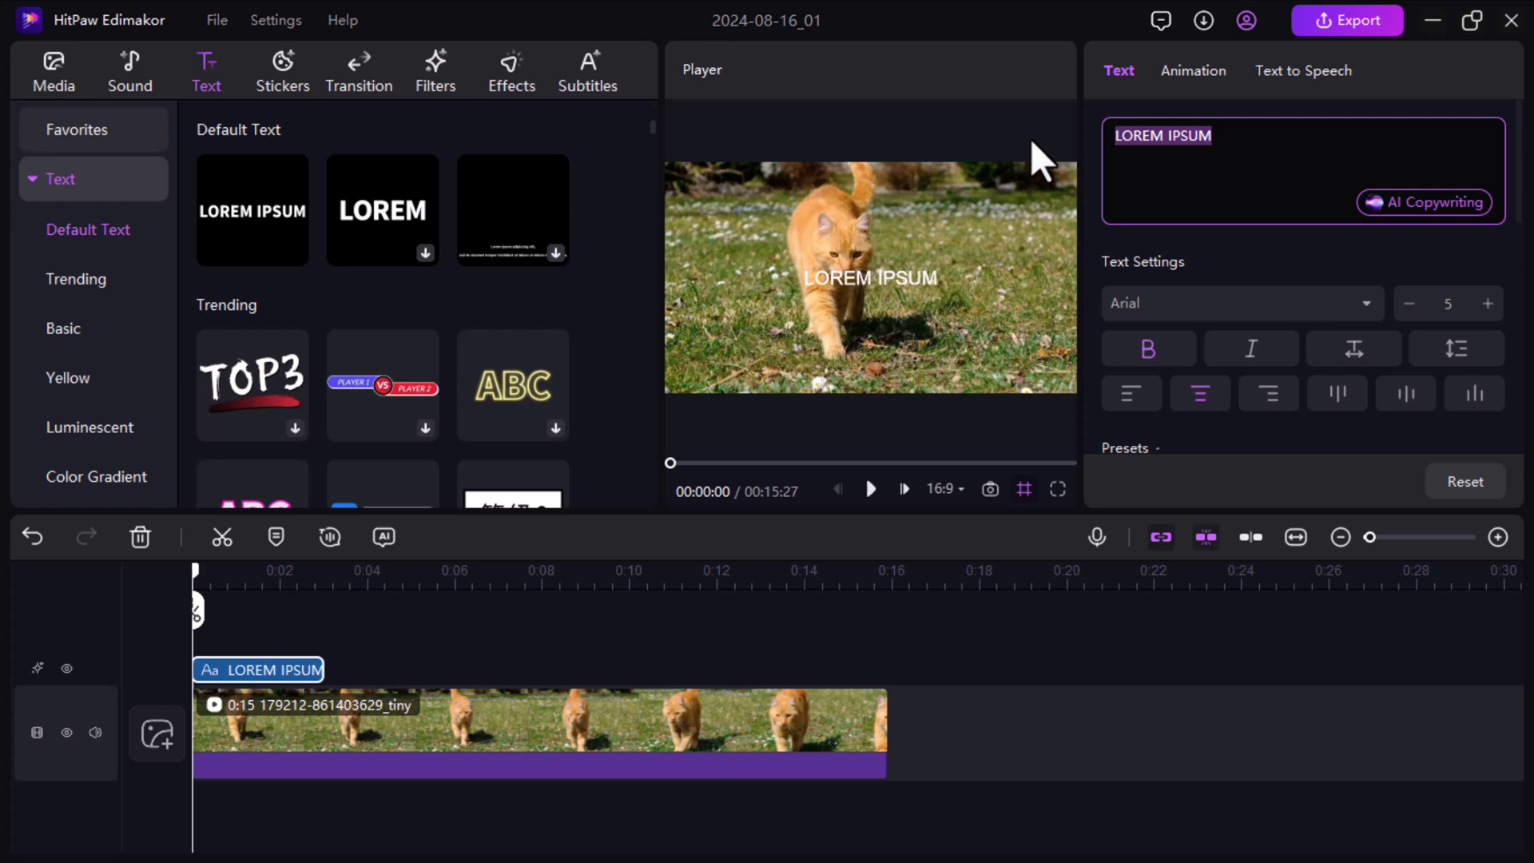
left_click(1238, 137)
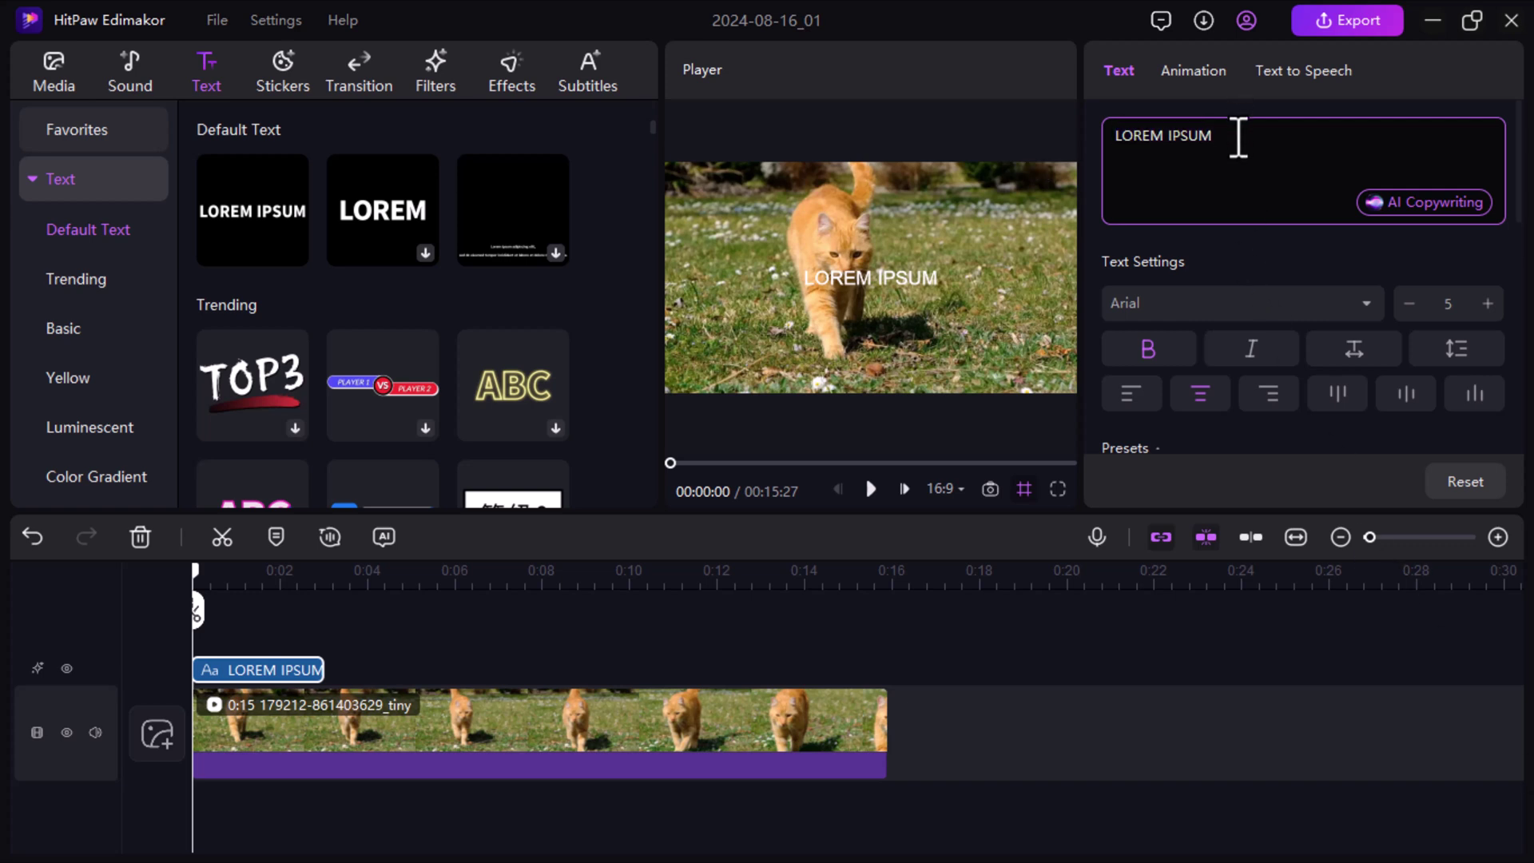
left_click_drag(1239, 137, 1116, 142)
key("BackSpace")
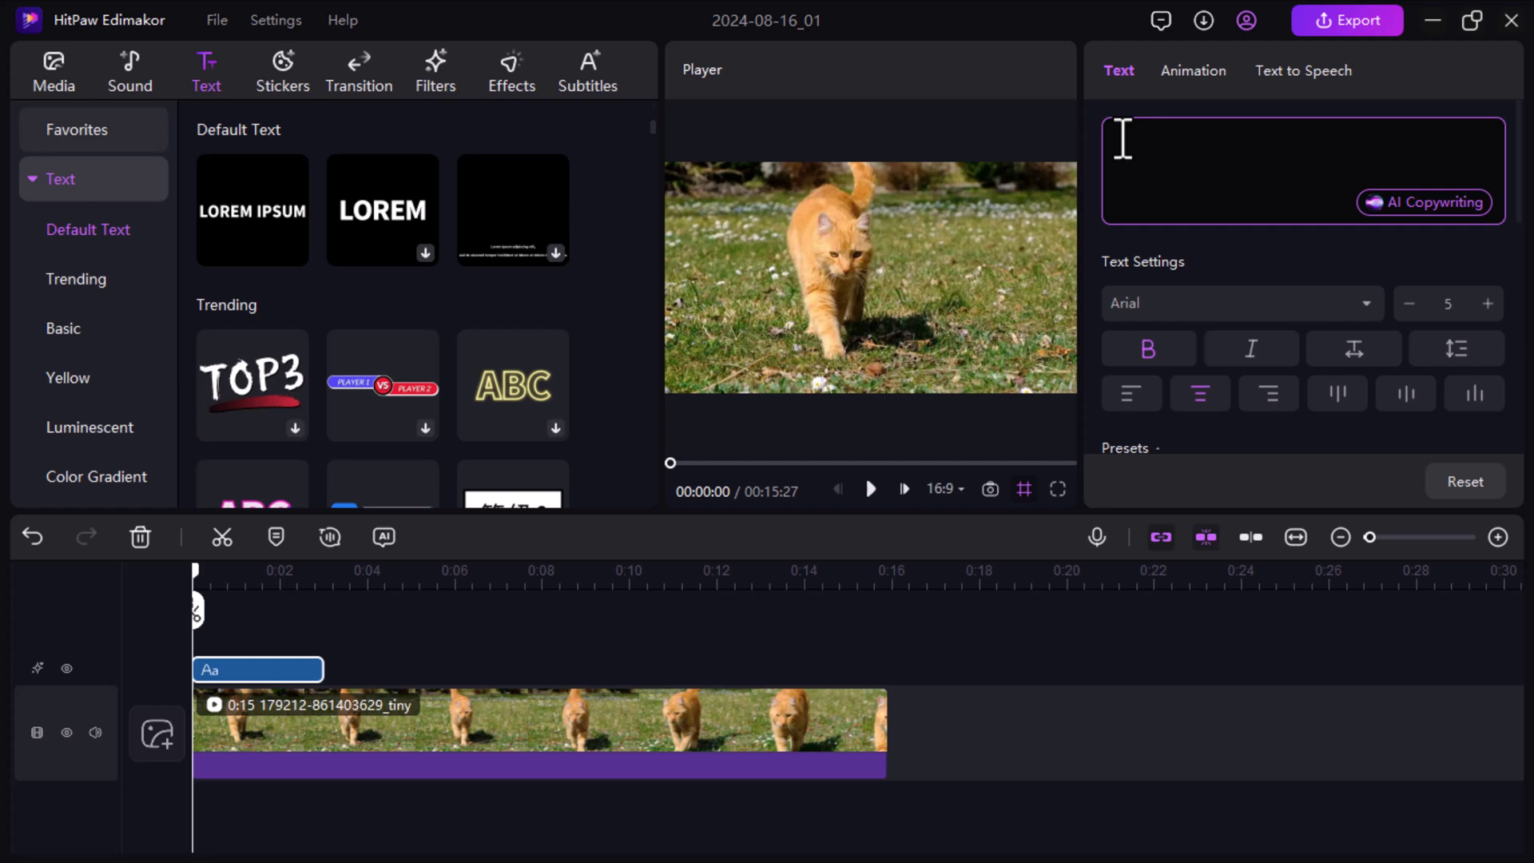
type("Cat is Walking in the Ground")
left_click(1153, 349)
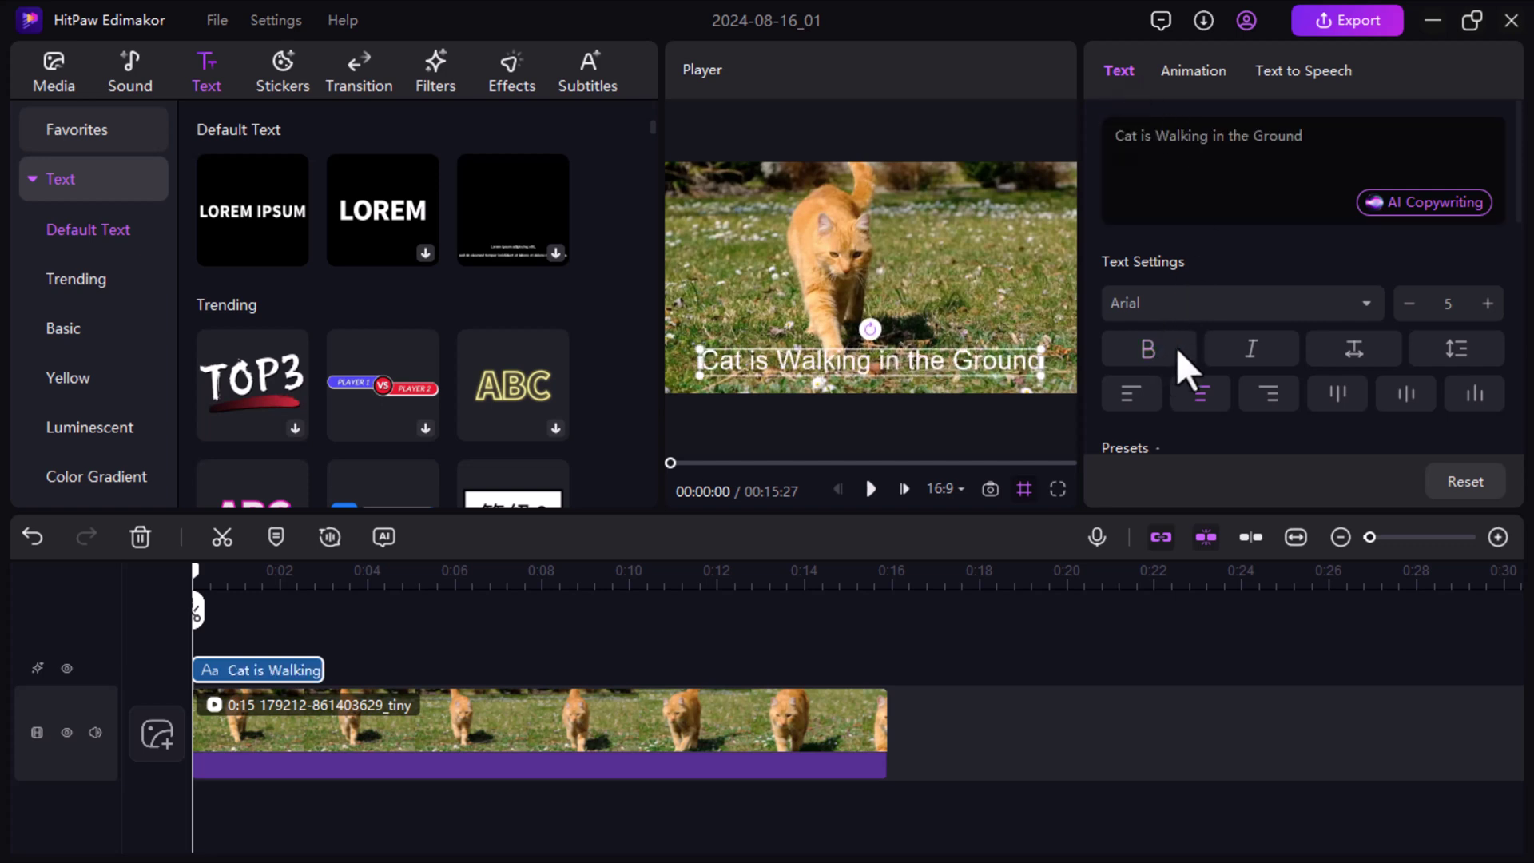
left_click(1213, 337)
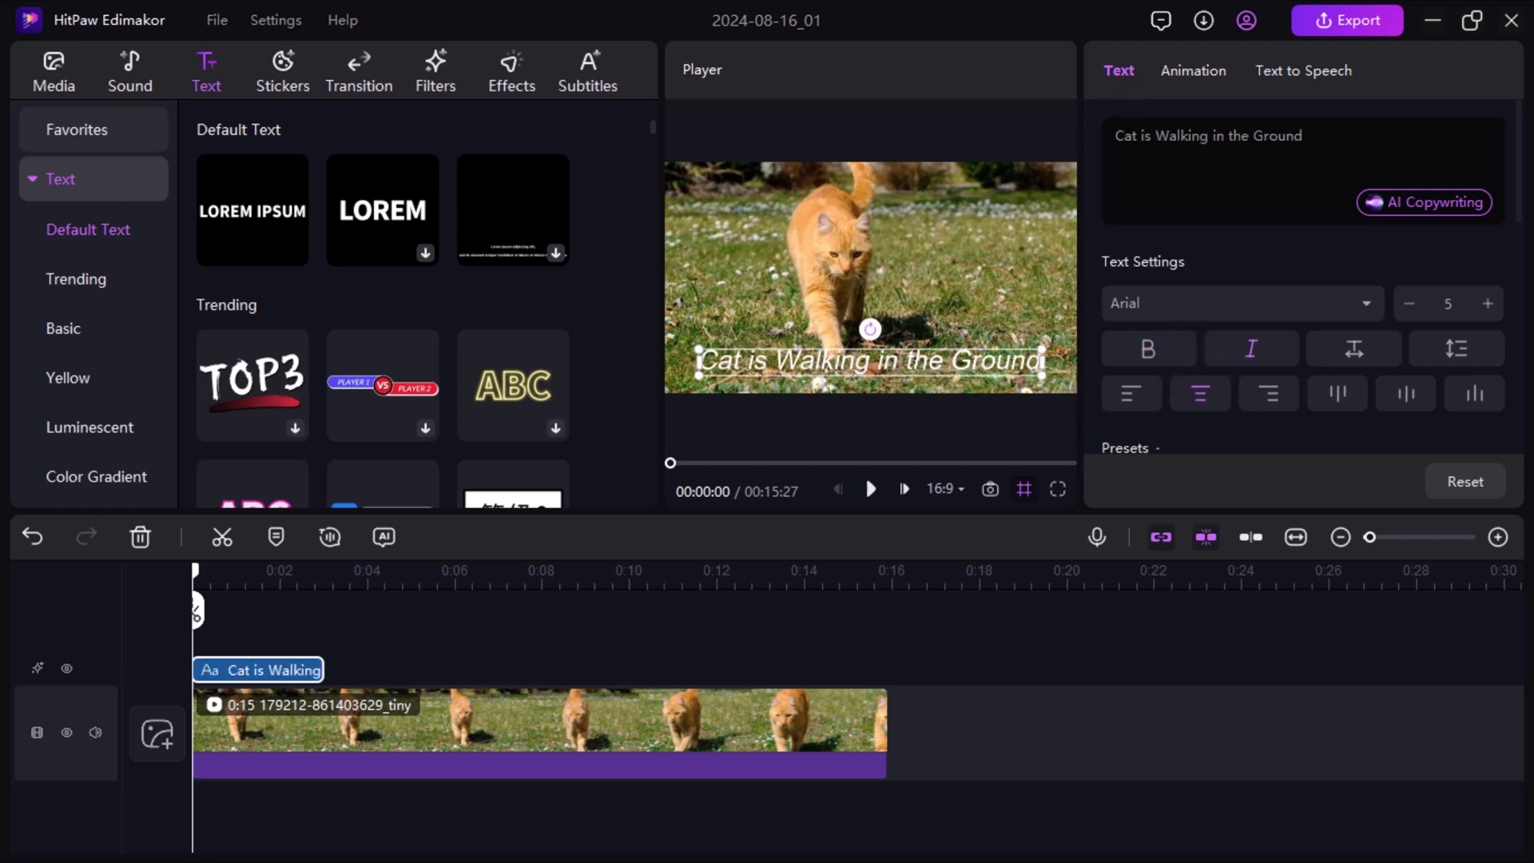
Step: Try the orange and pink presets, keep white, and set a black background colour
left_click_drag(1520, 163, 1522, 233)
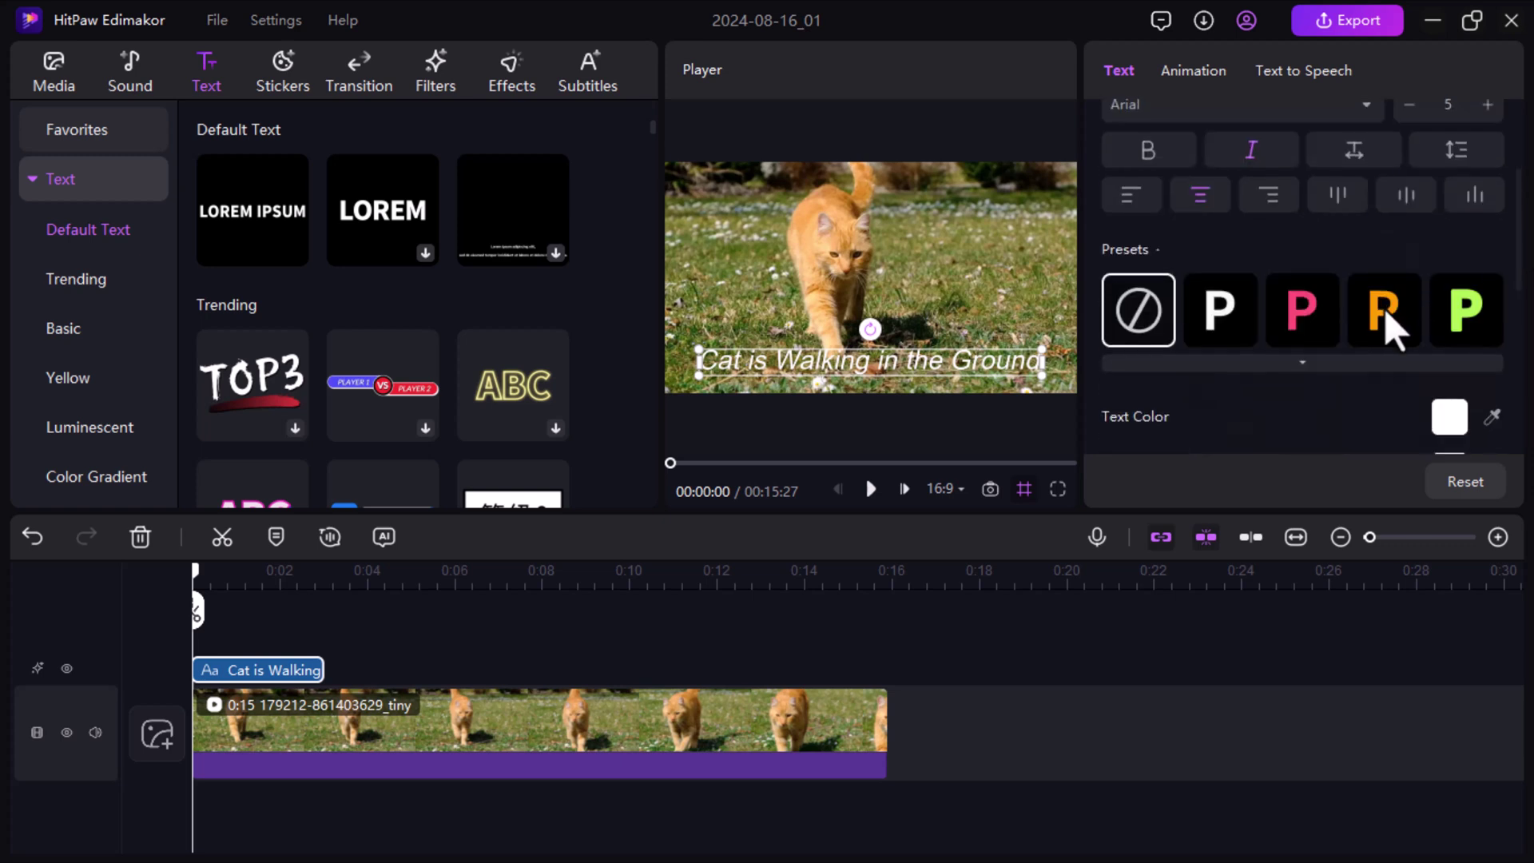
left_click(1386, 311)
left_click(1307, 324)
left_click(1248, 324)
scroll(1260, 288, "down", 1)
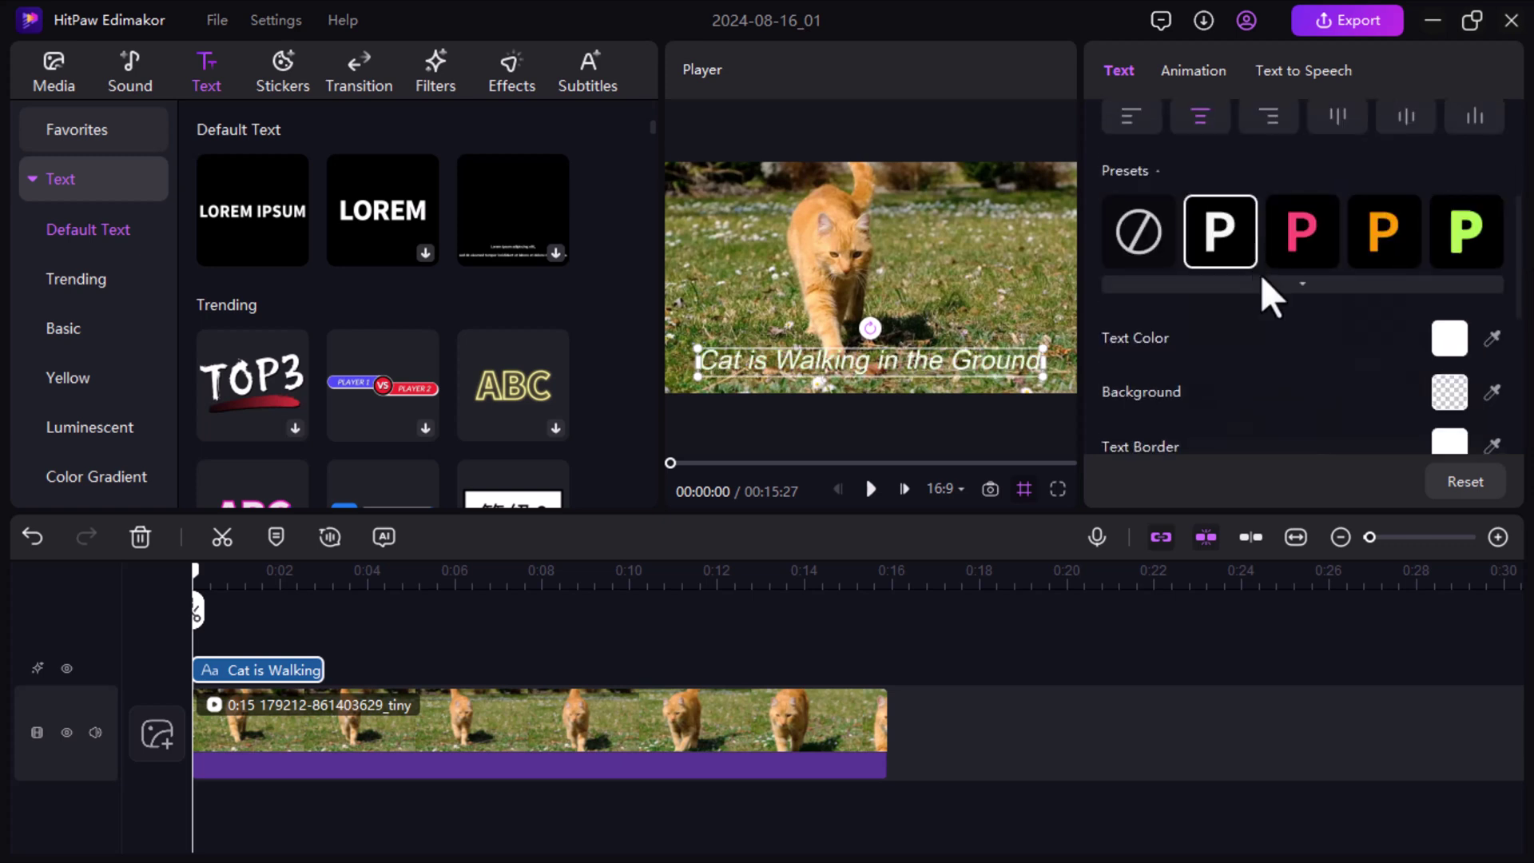
left_click(1448, 391)
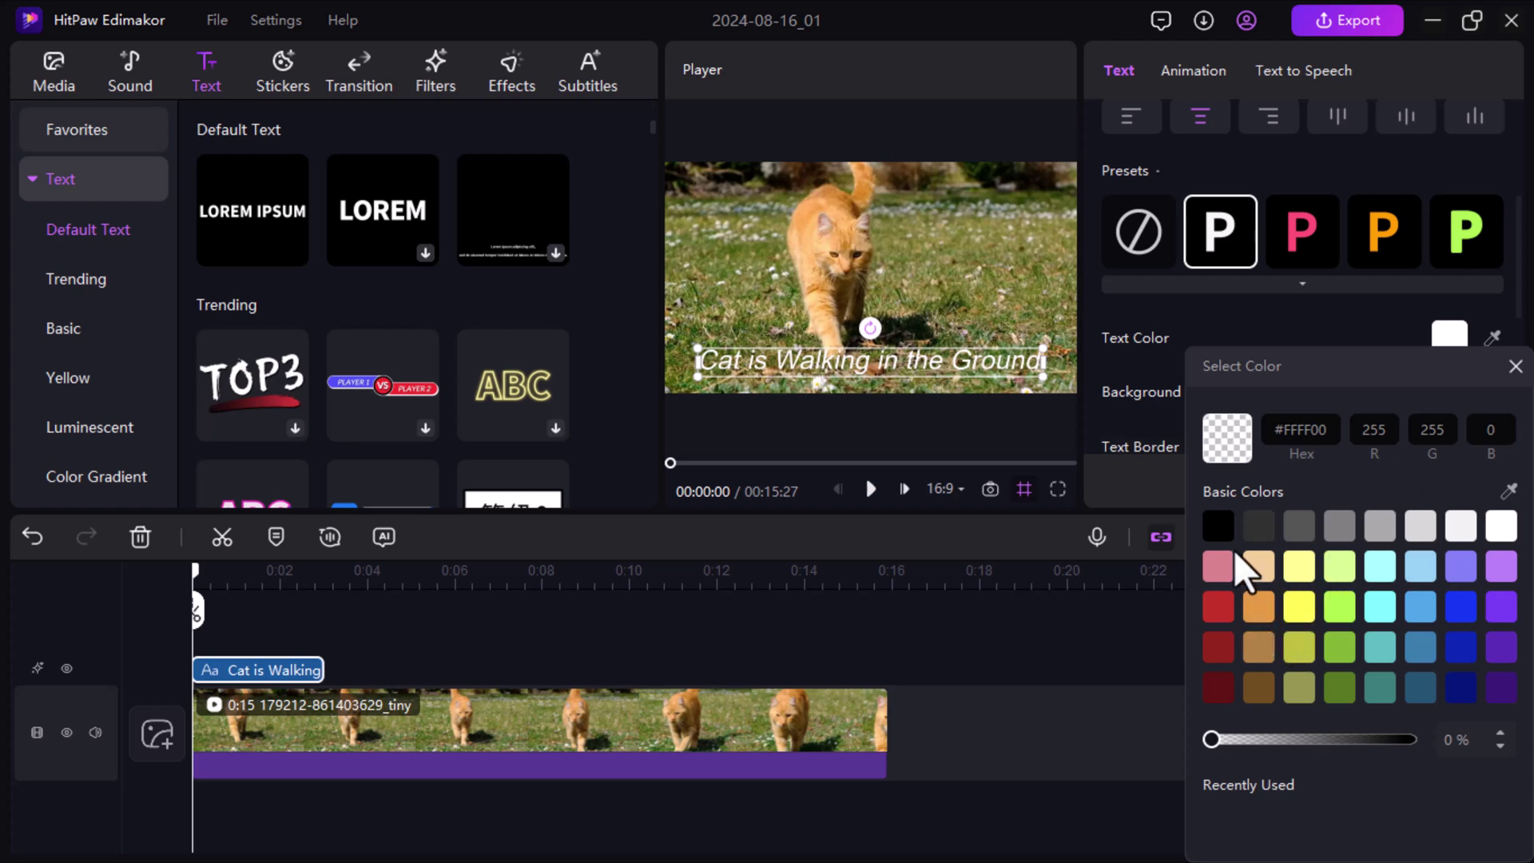
Step: Paste a copy of the caption at about 0:05 on the timeline
left_click(440, 631)
right_click(483, 664)
left_click(510, 693)
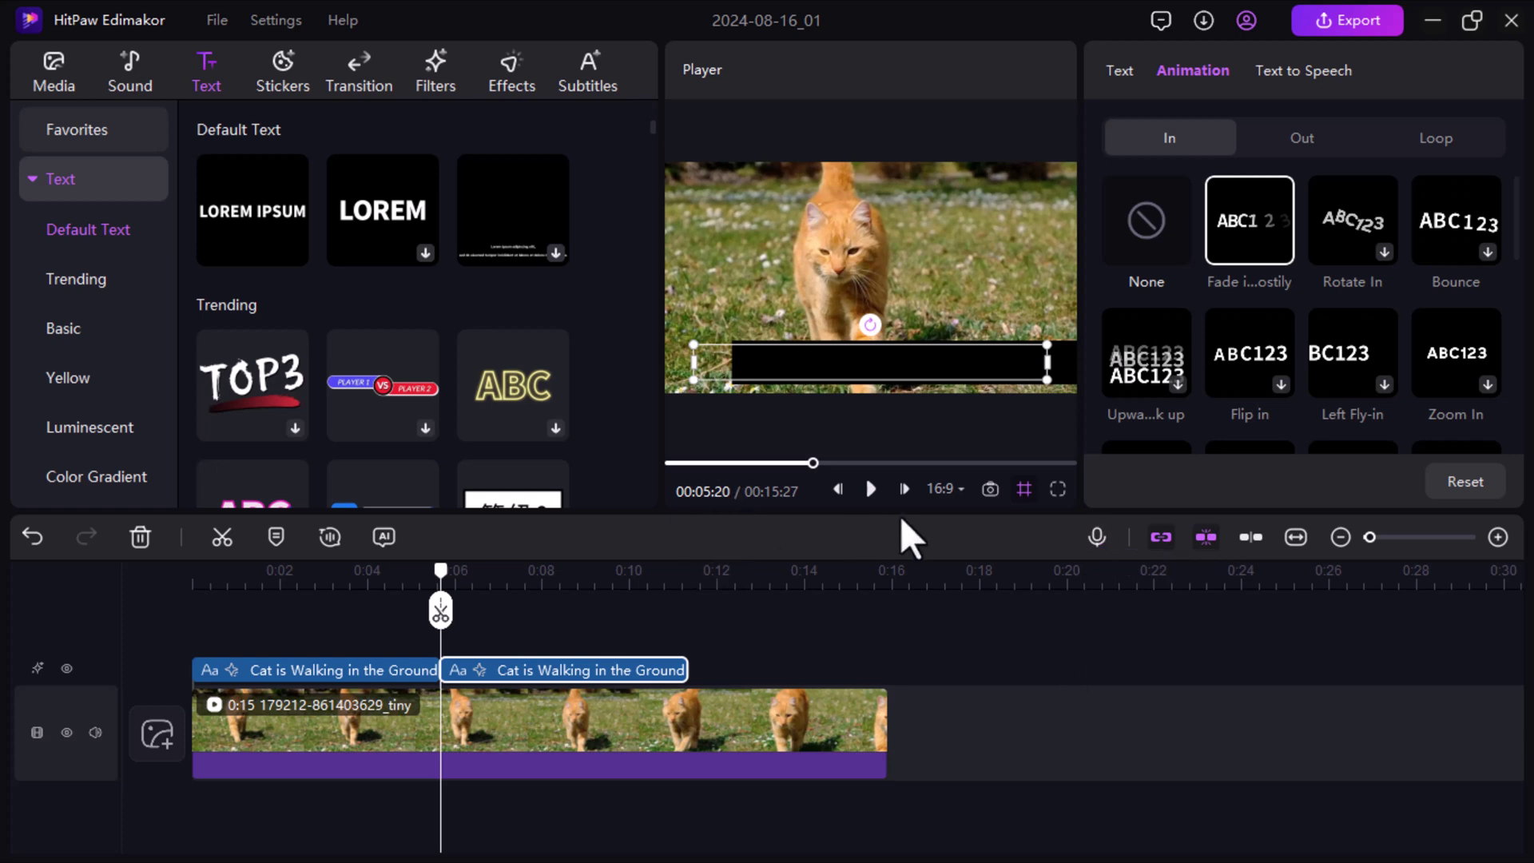
Step: Play the caption's fade-in animation twice, then select the caption and show Text to Speech
left_click(870, 490)
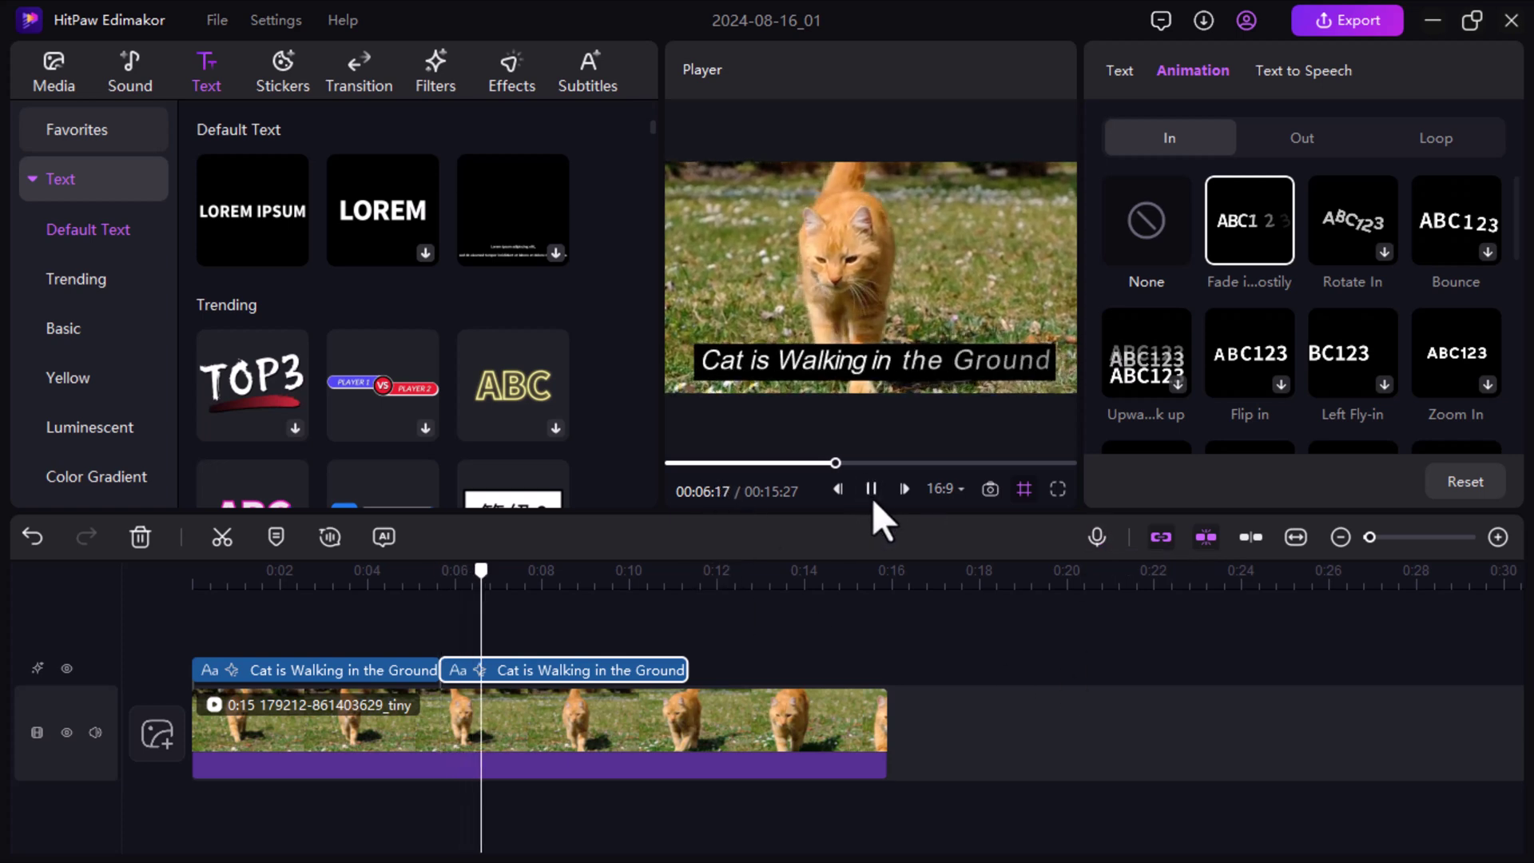
left_click(530, 670)
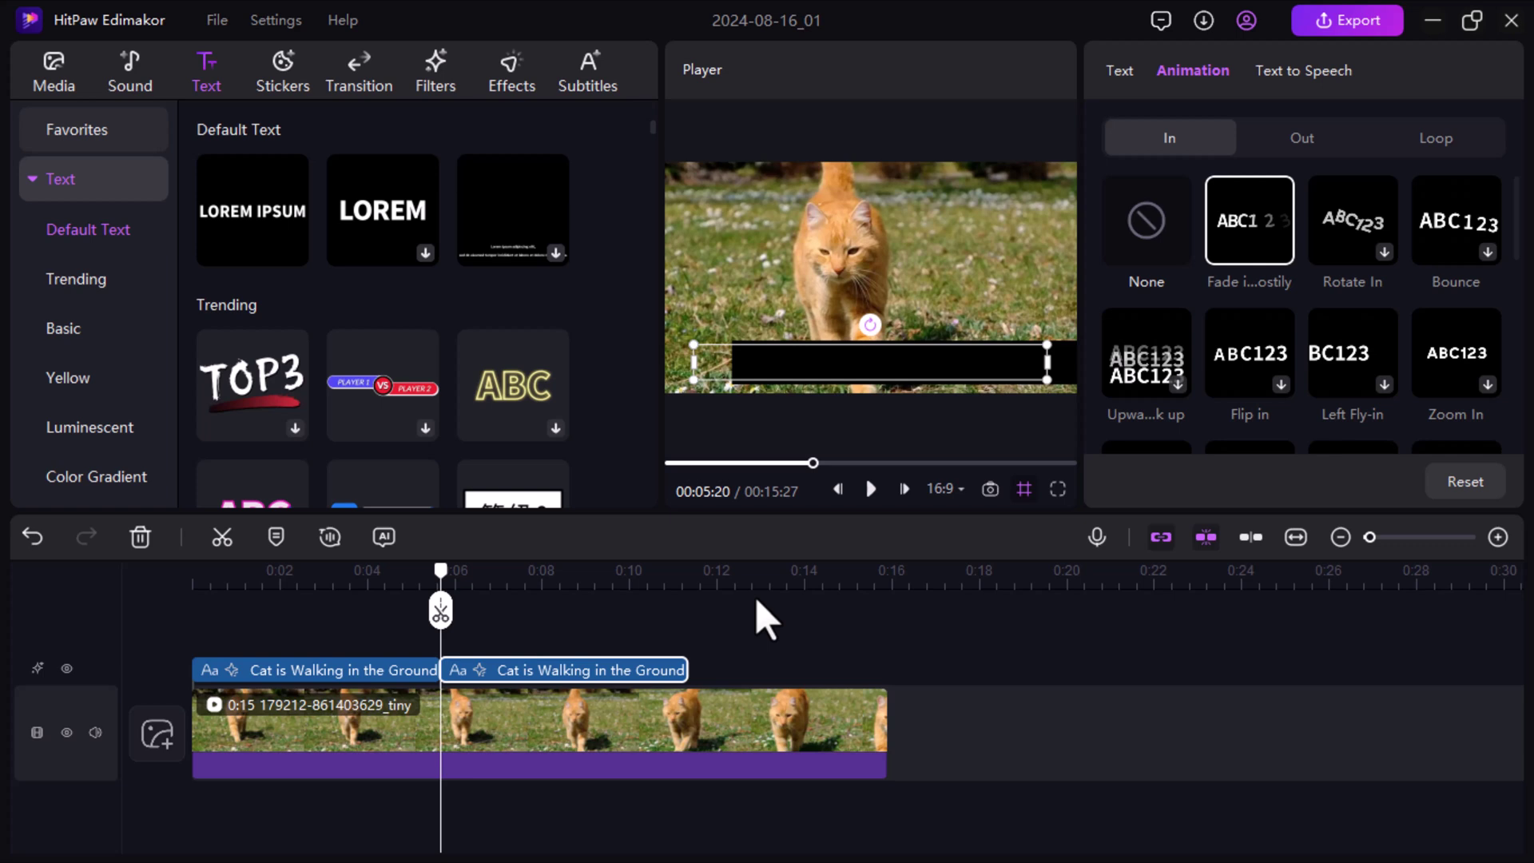
left_click(868, 495)
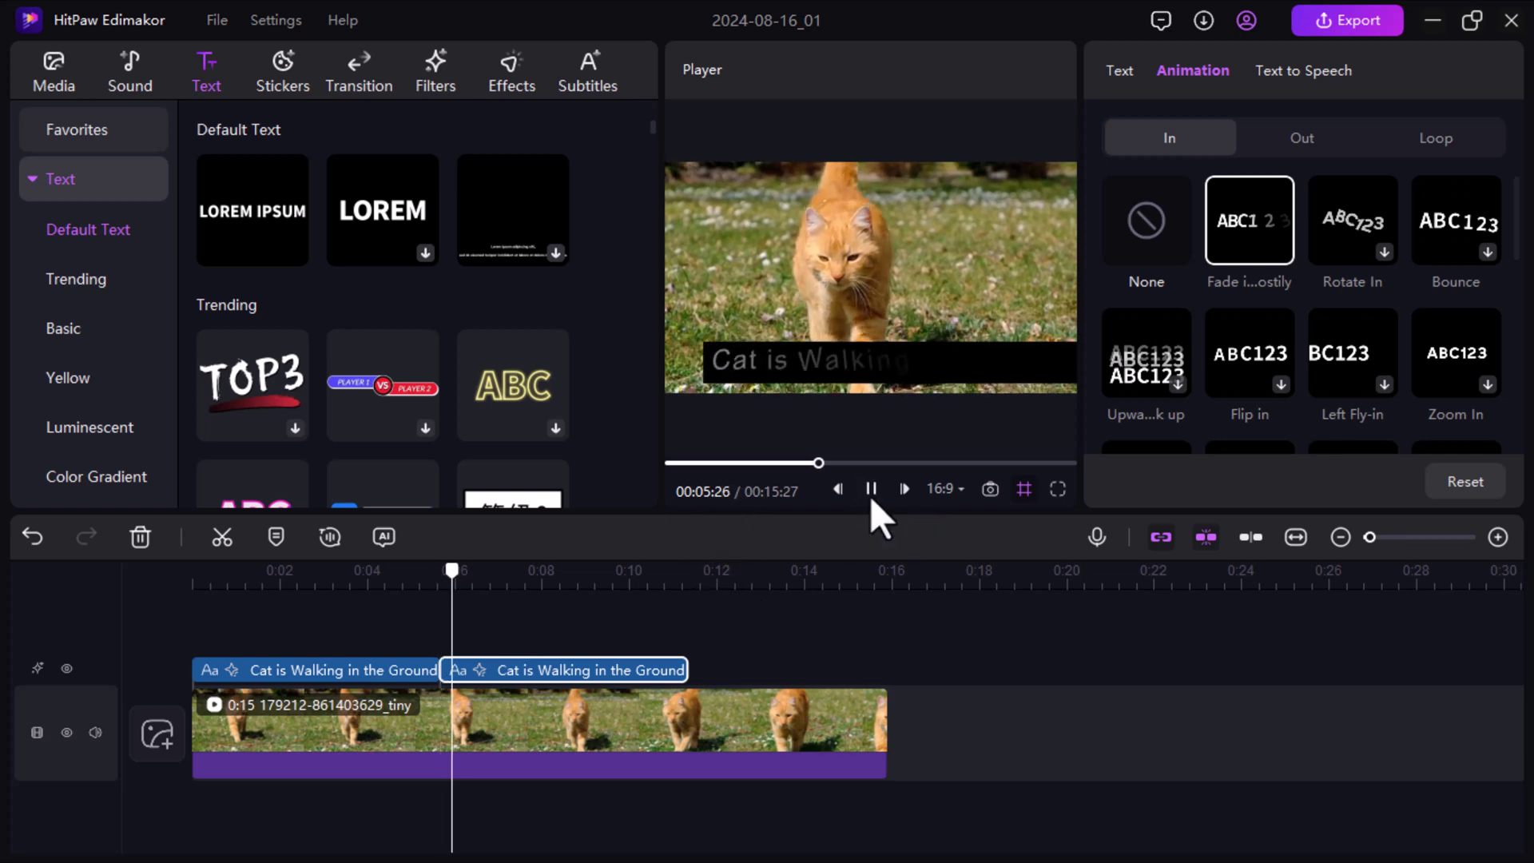
left_click(462, 670)
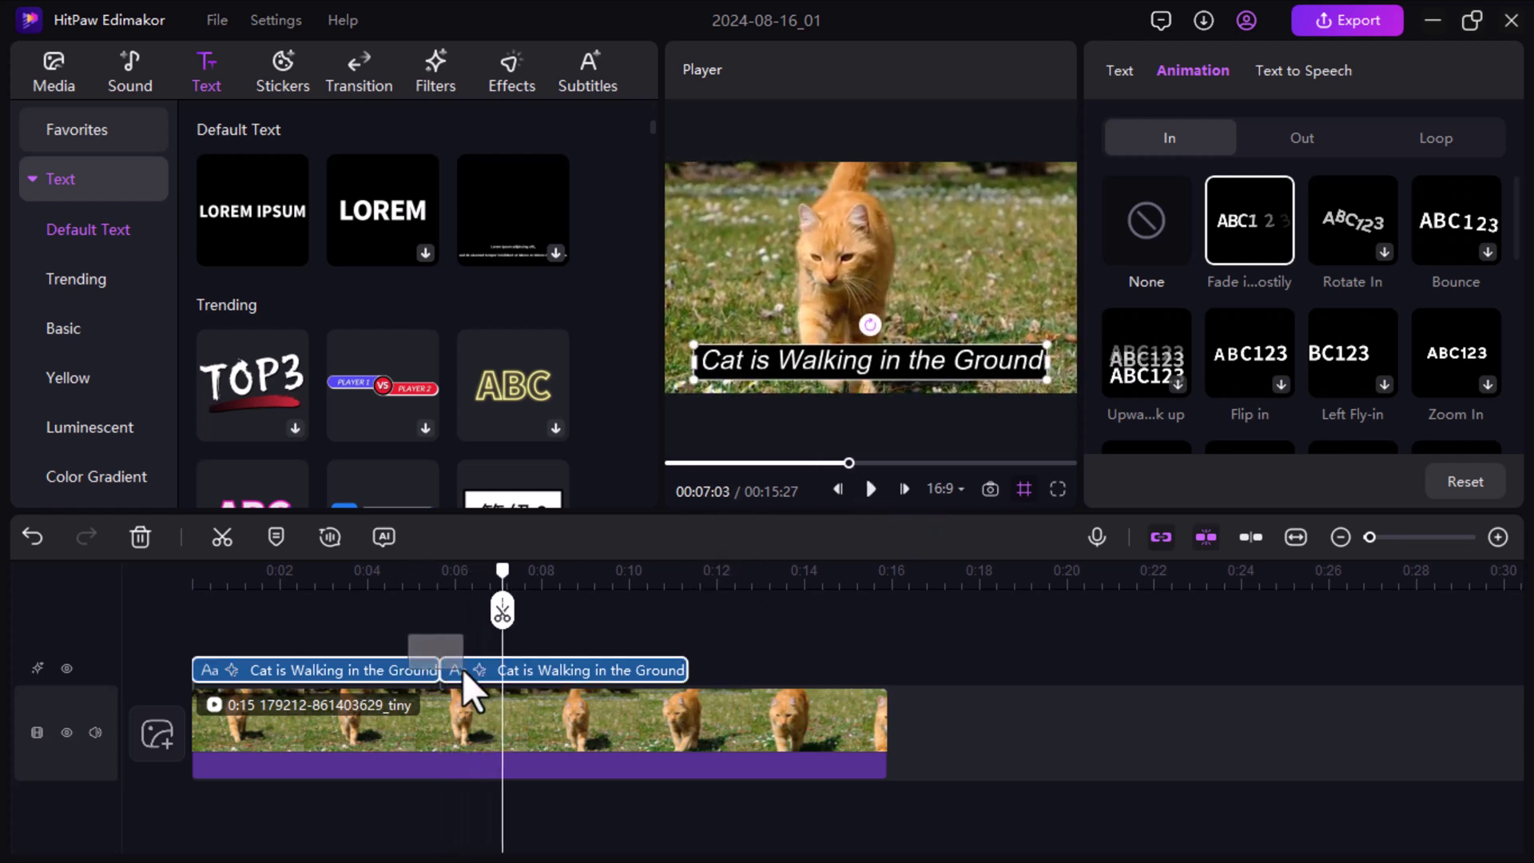
left_click(1201, 70)
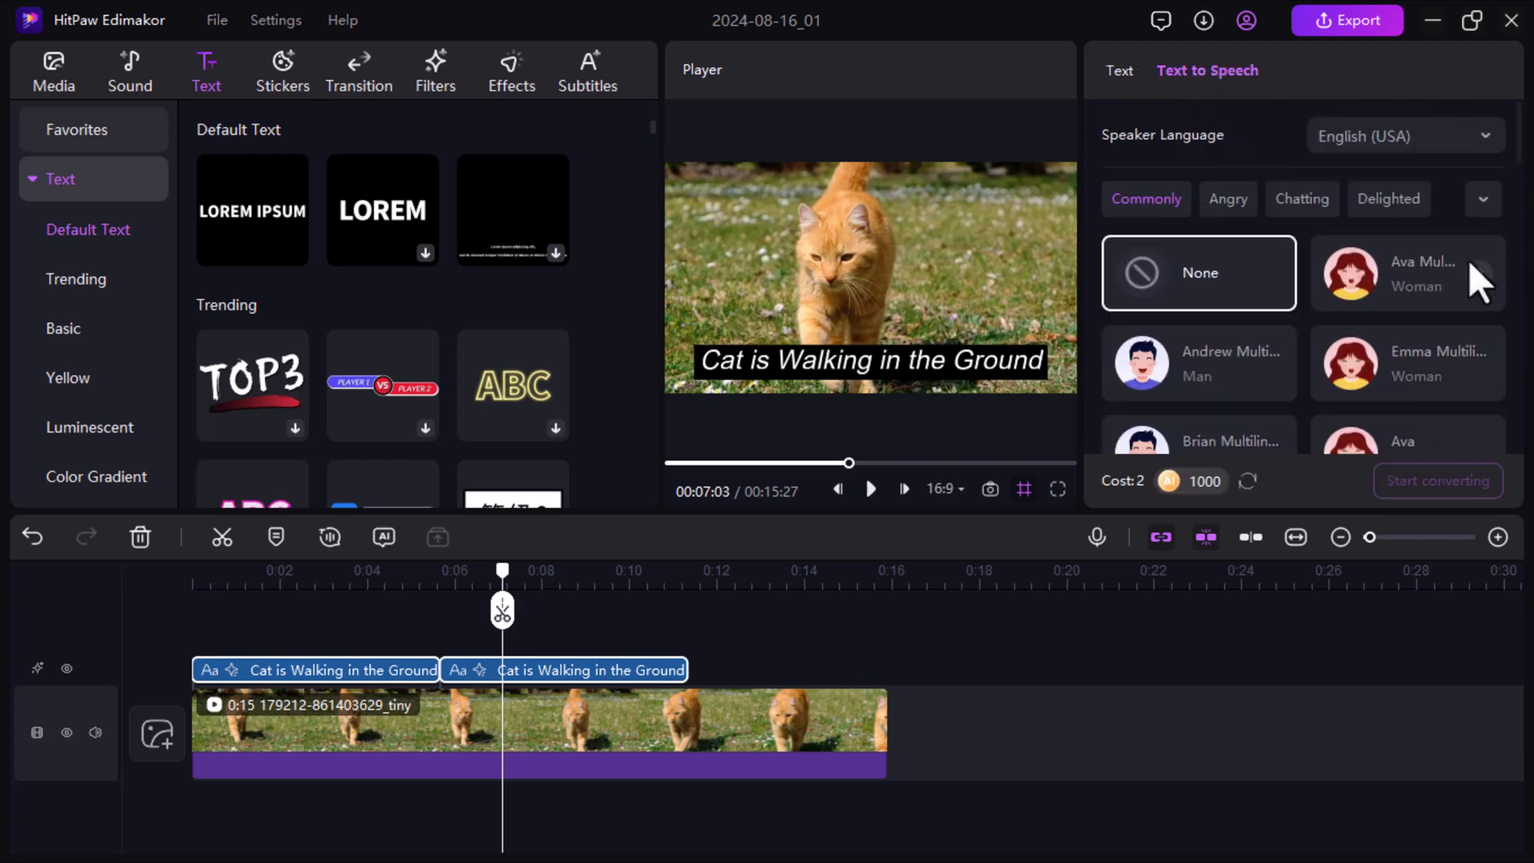
Step: Preview the Ava, Brian and Emma voices, pick Ava, and convert the caption to speech
left_click(1455, 282)
left_click(1483, 274)
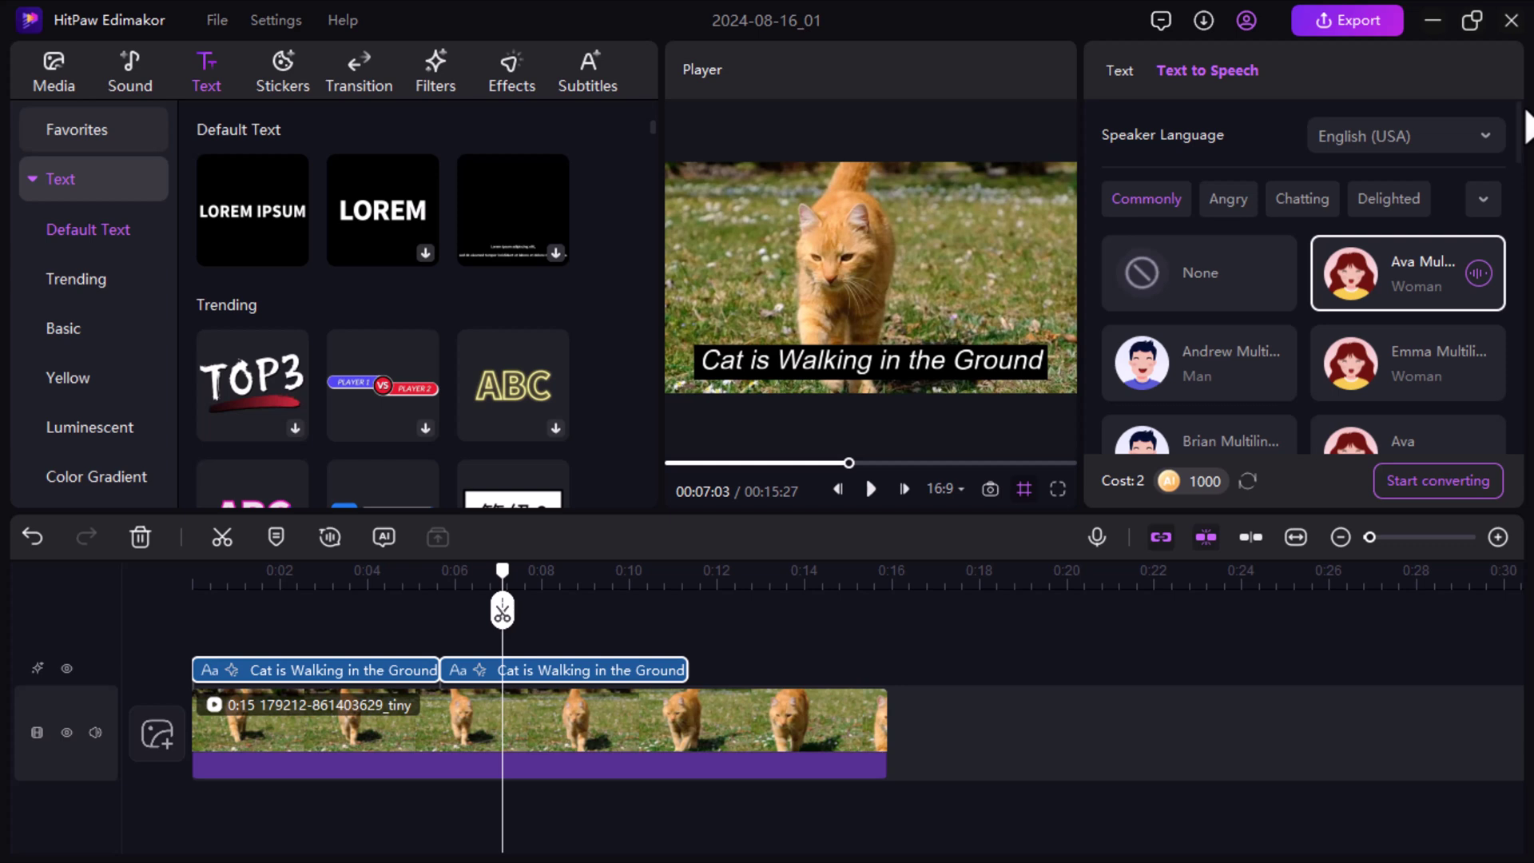
left_click_drag(1522, 144, 1517, 188)
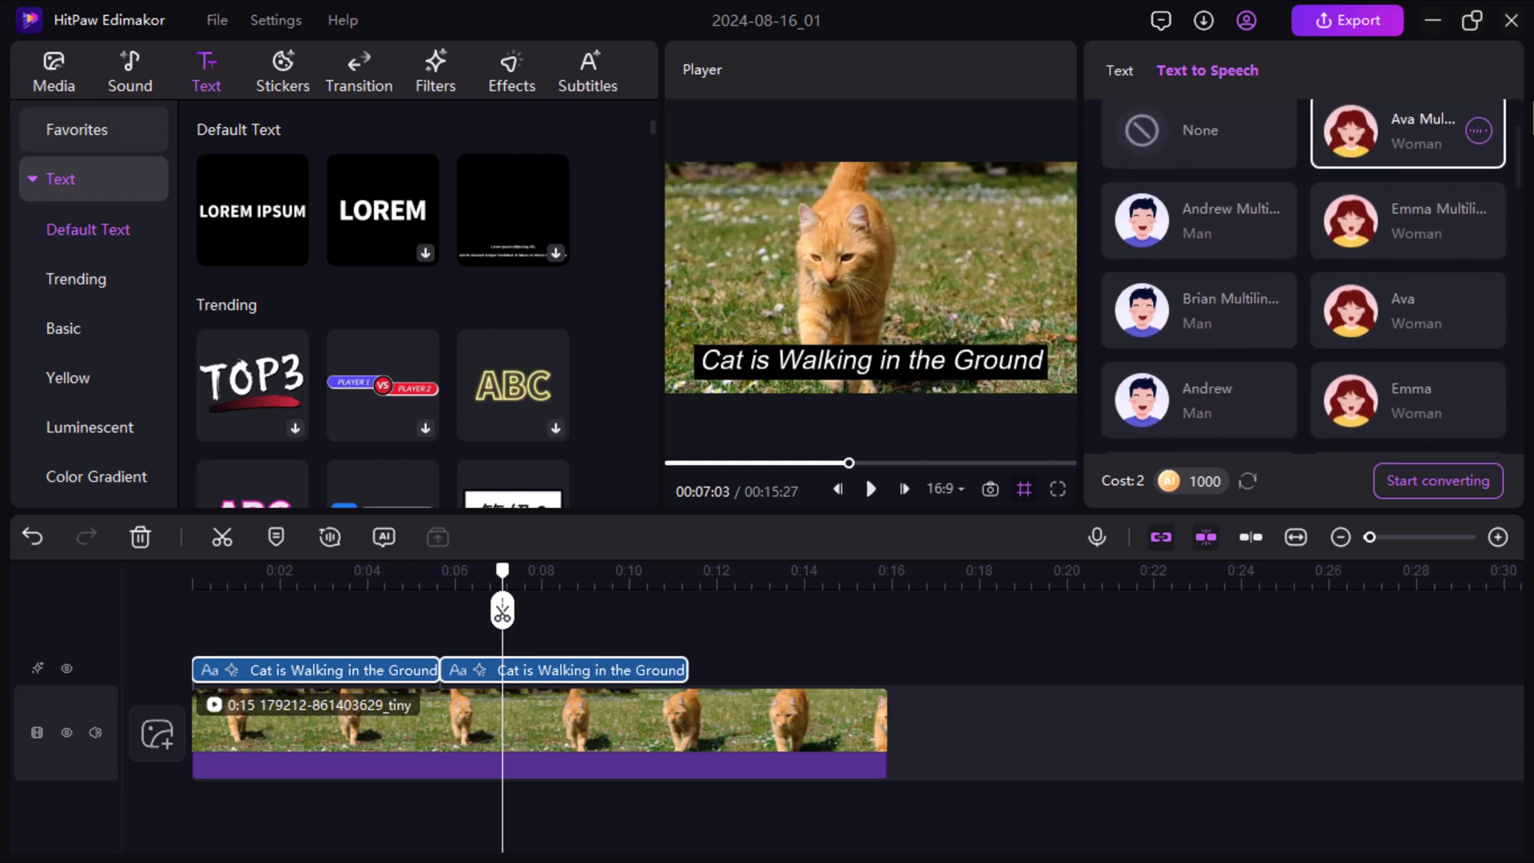
mouse_move(1198, 309)
left_click(1269, 311)
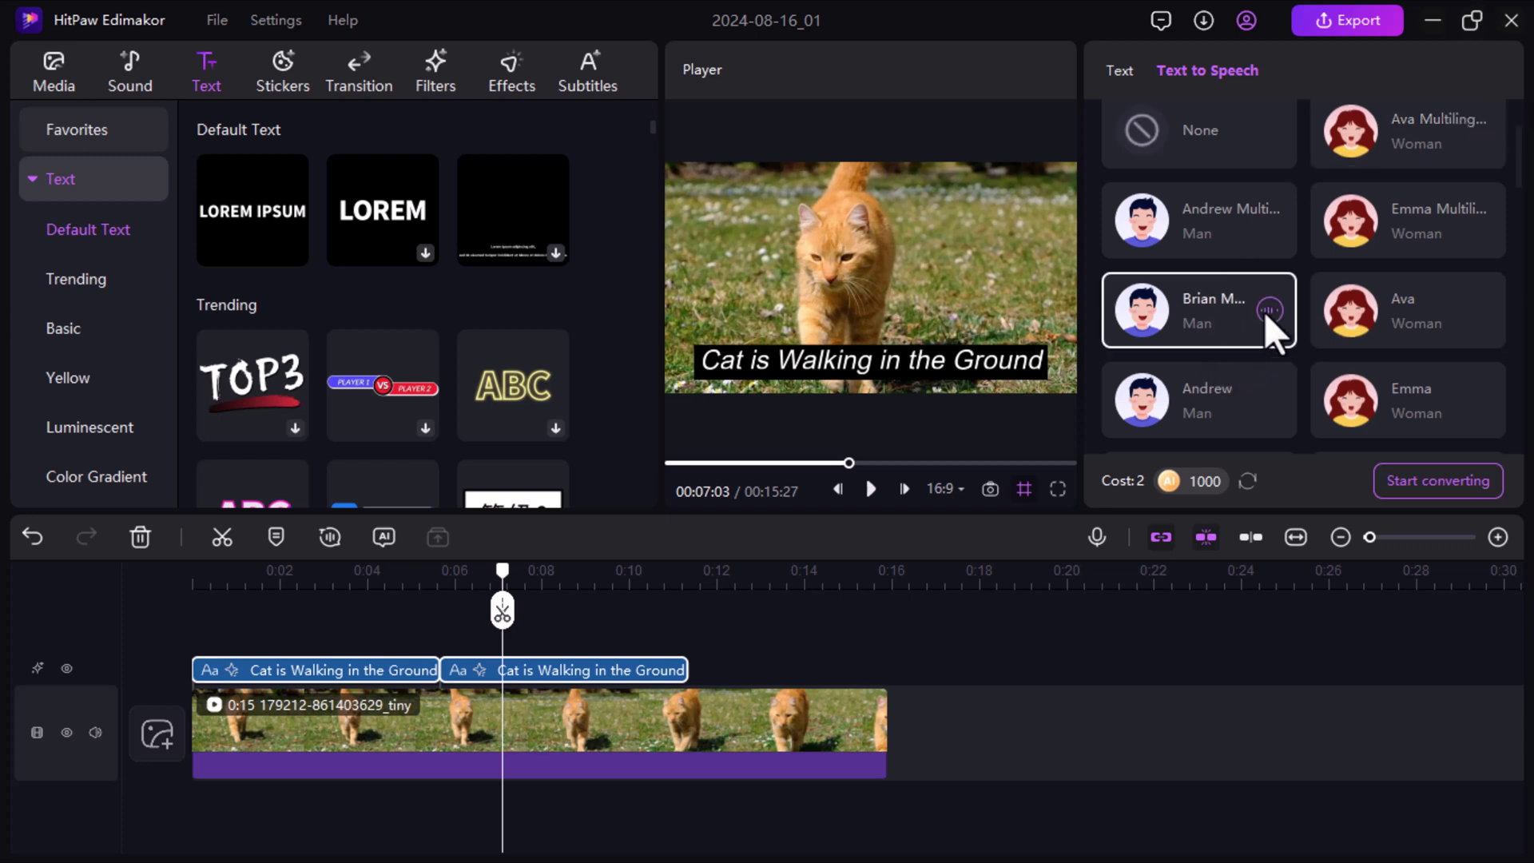
left_click(1478, 397)
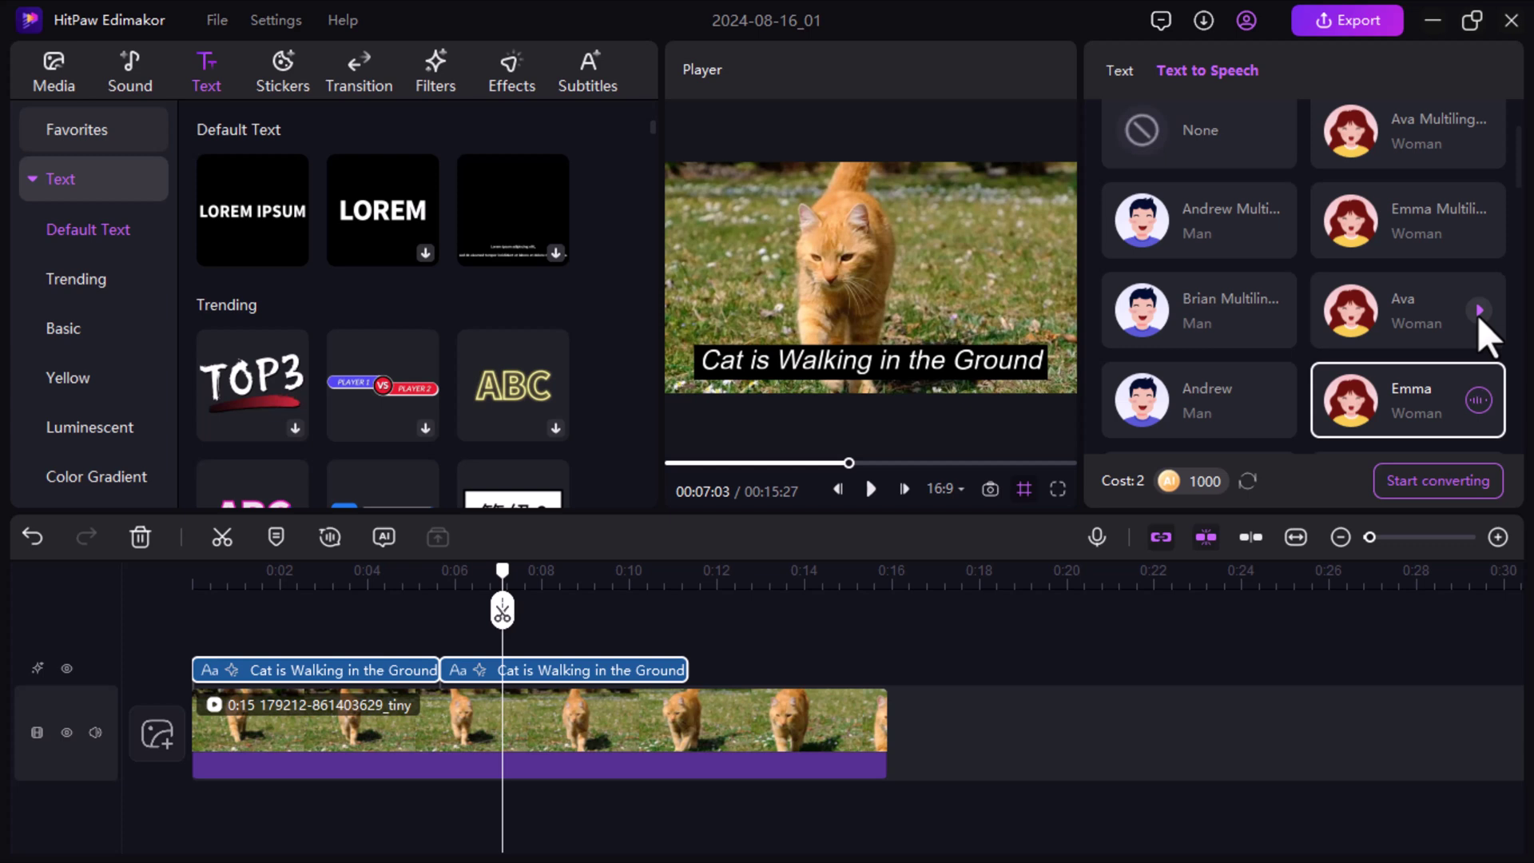
left_click(1478, 312)
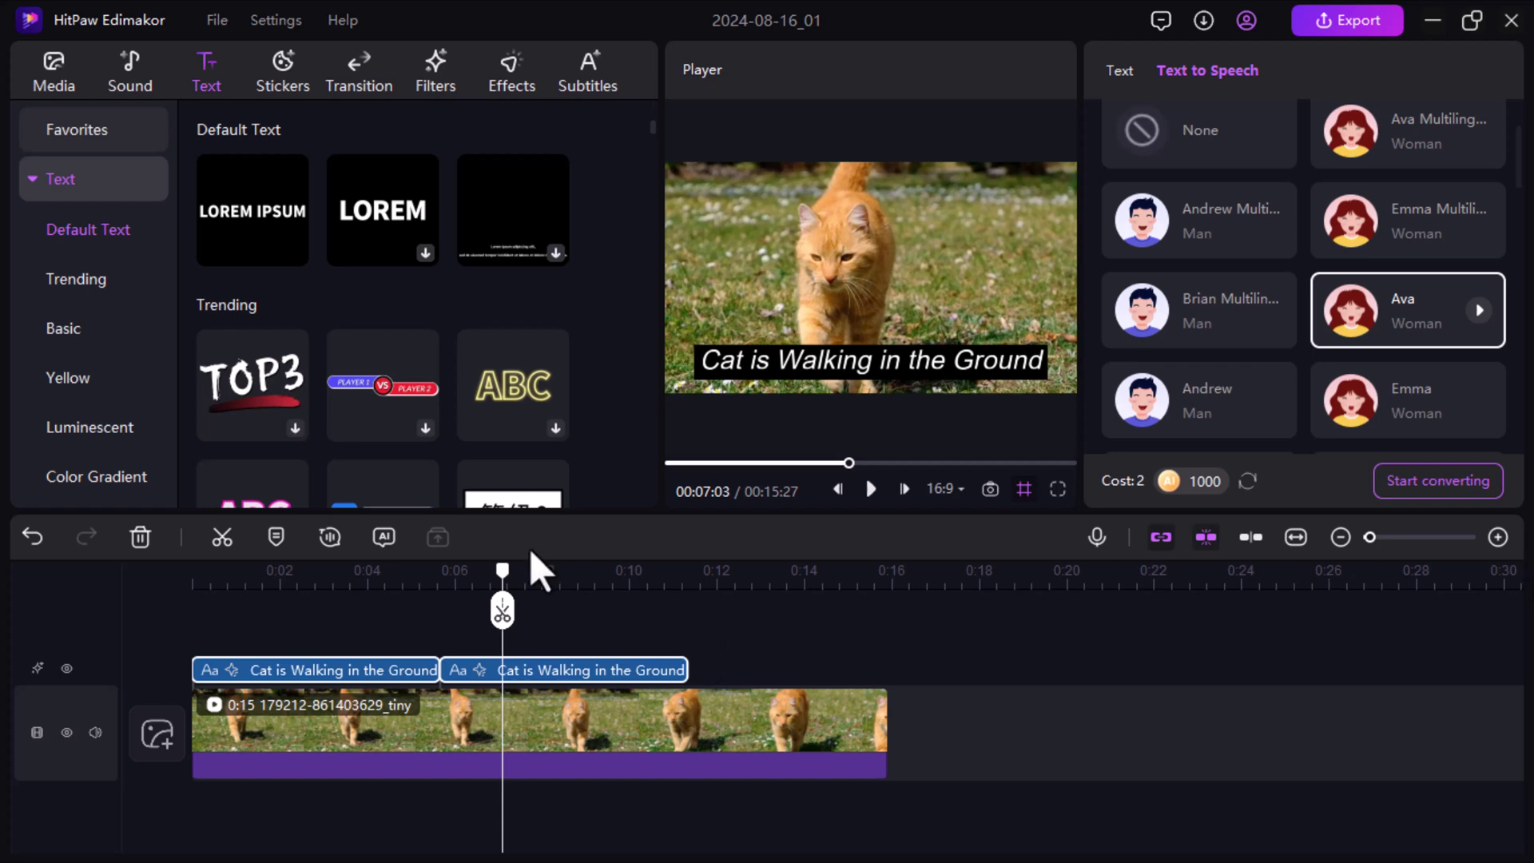
left_click(1422, 483)
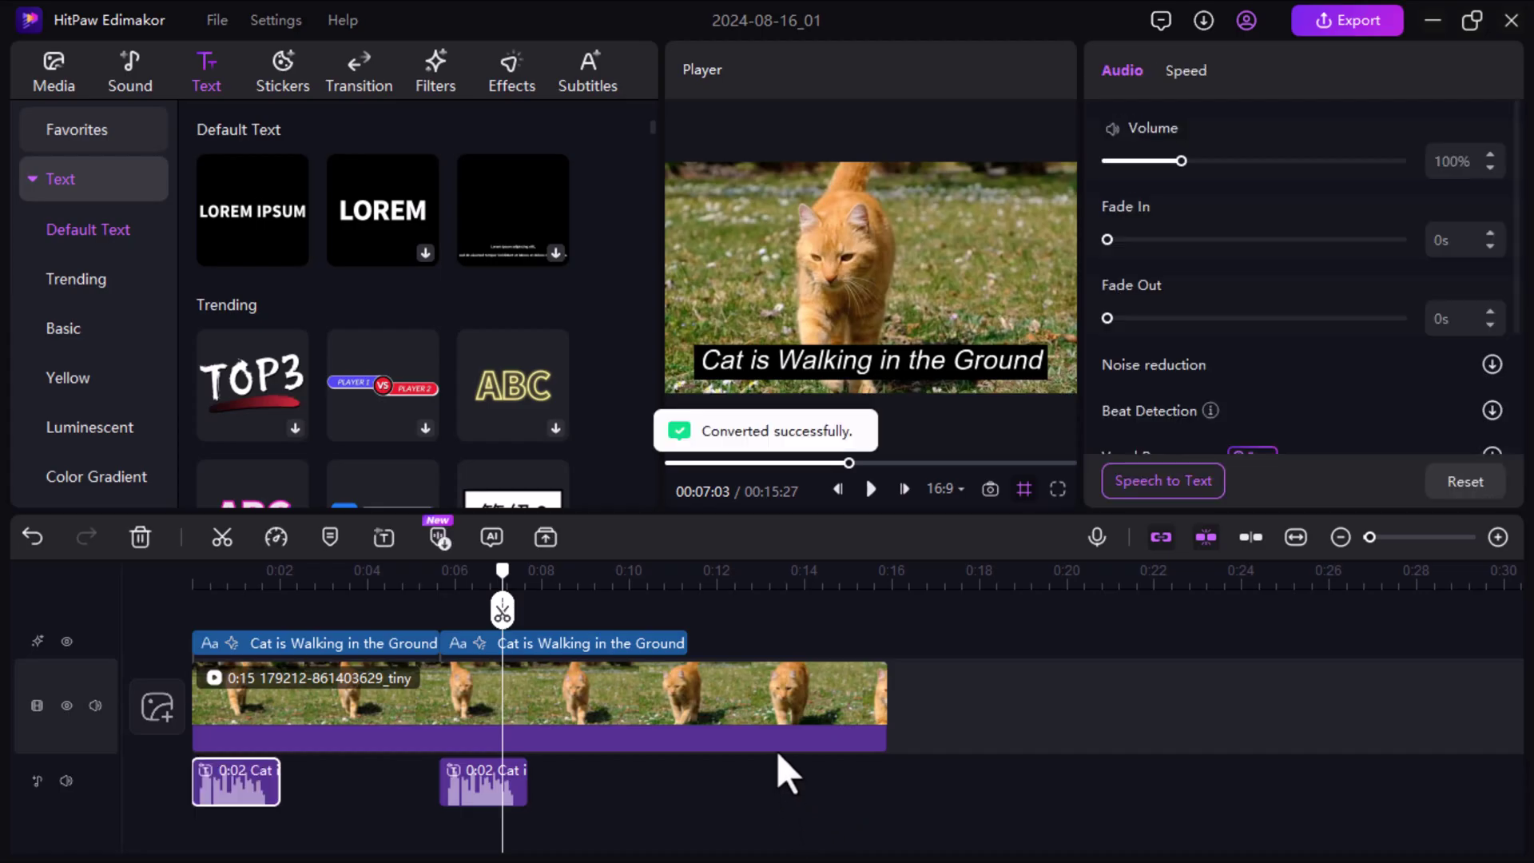
Step: Trim the cat video to end at 11 seconds; try moving the second voiceover, then undo
left_click_drag(885, 707, 687, 704)
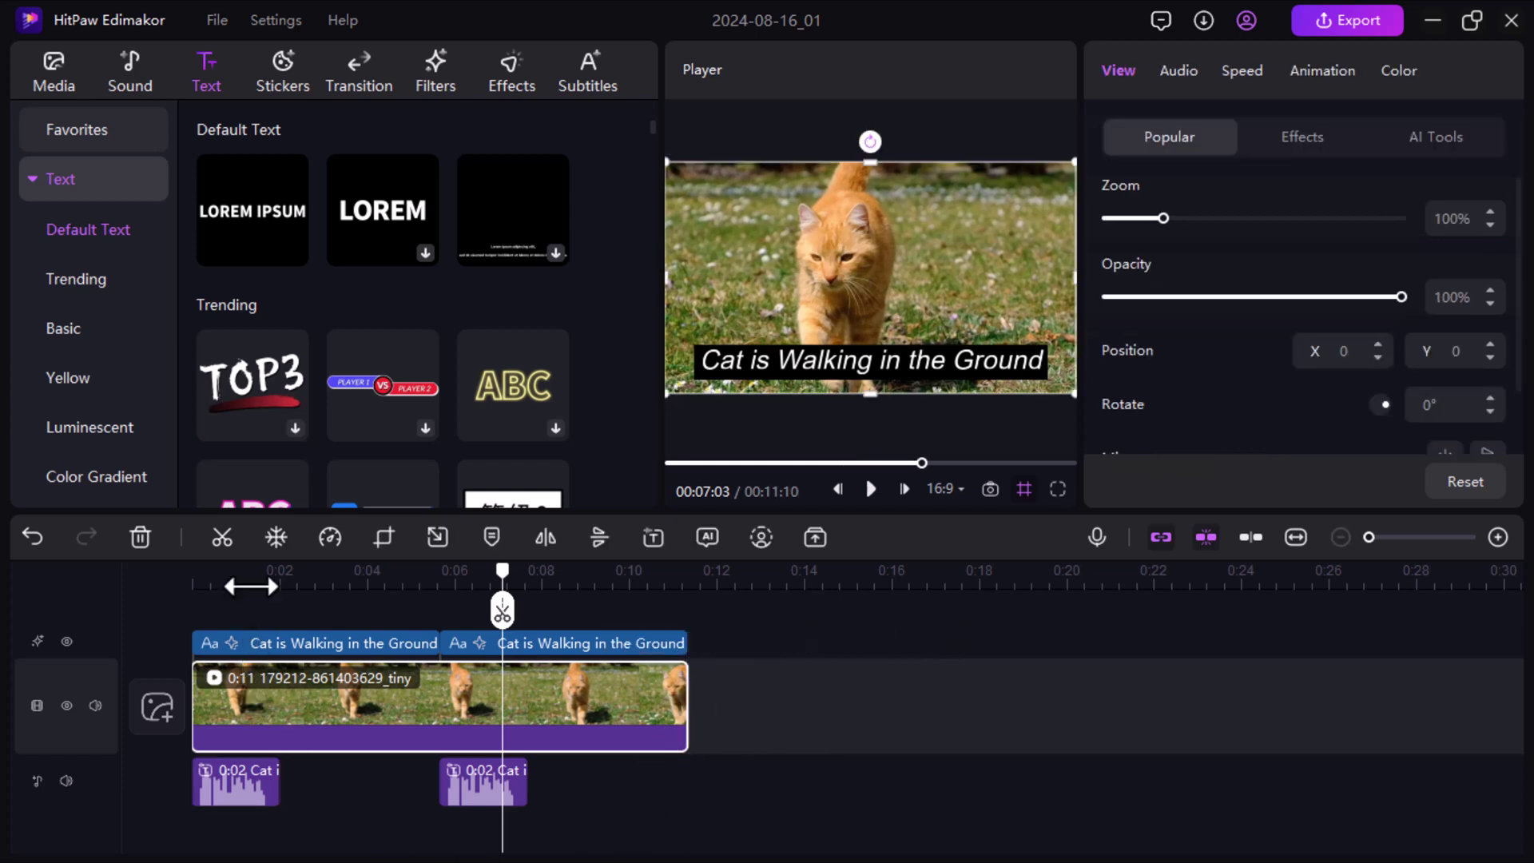
left_click(275, 780)
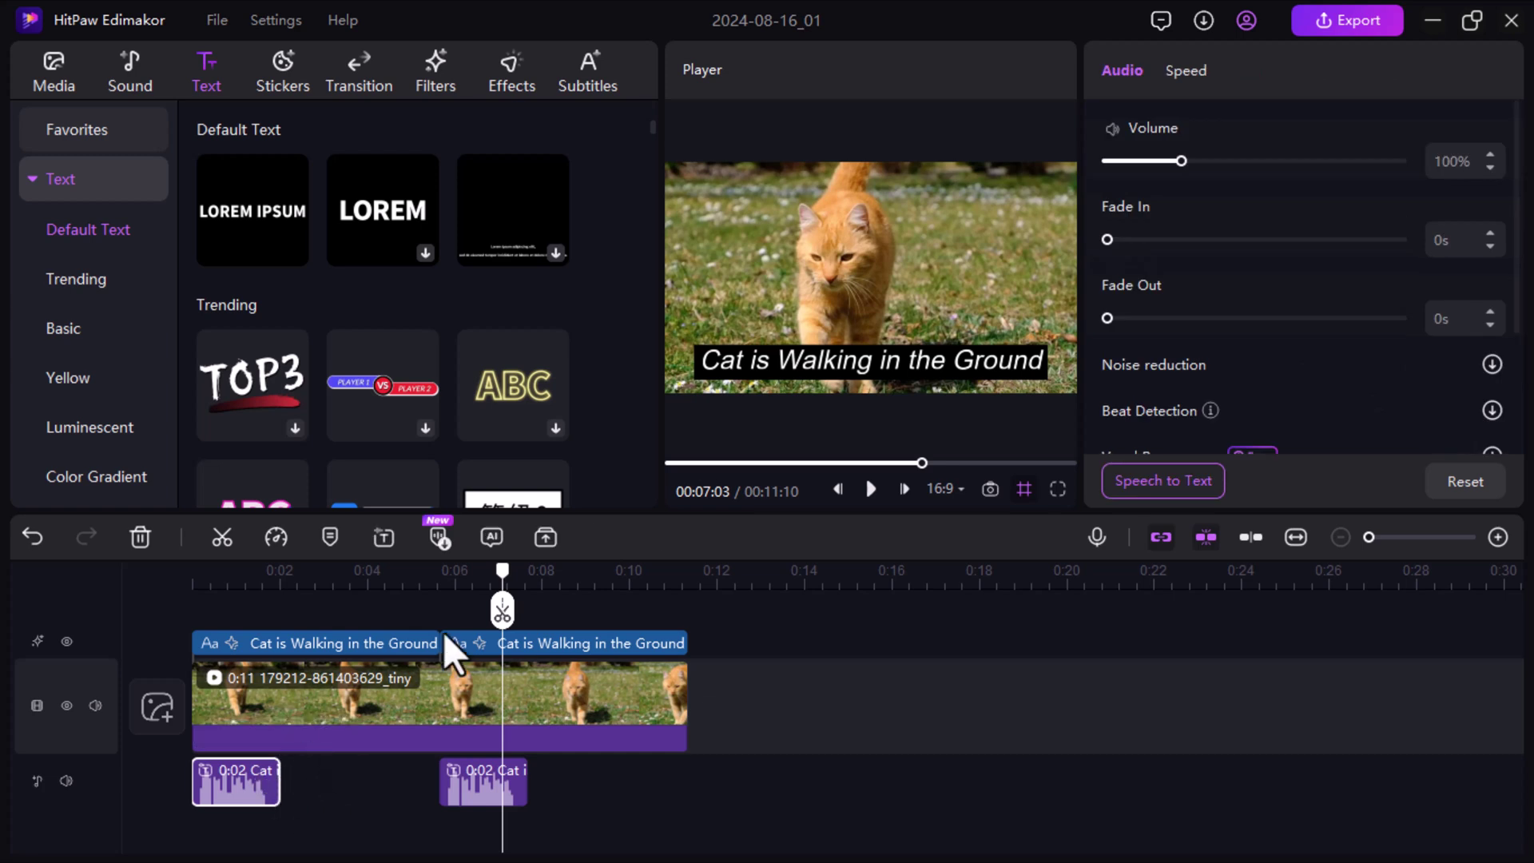
left_click_drag(505, 572, 216, 576)
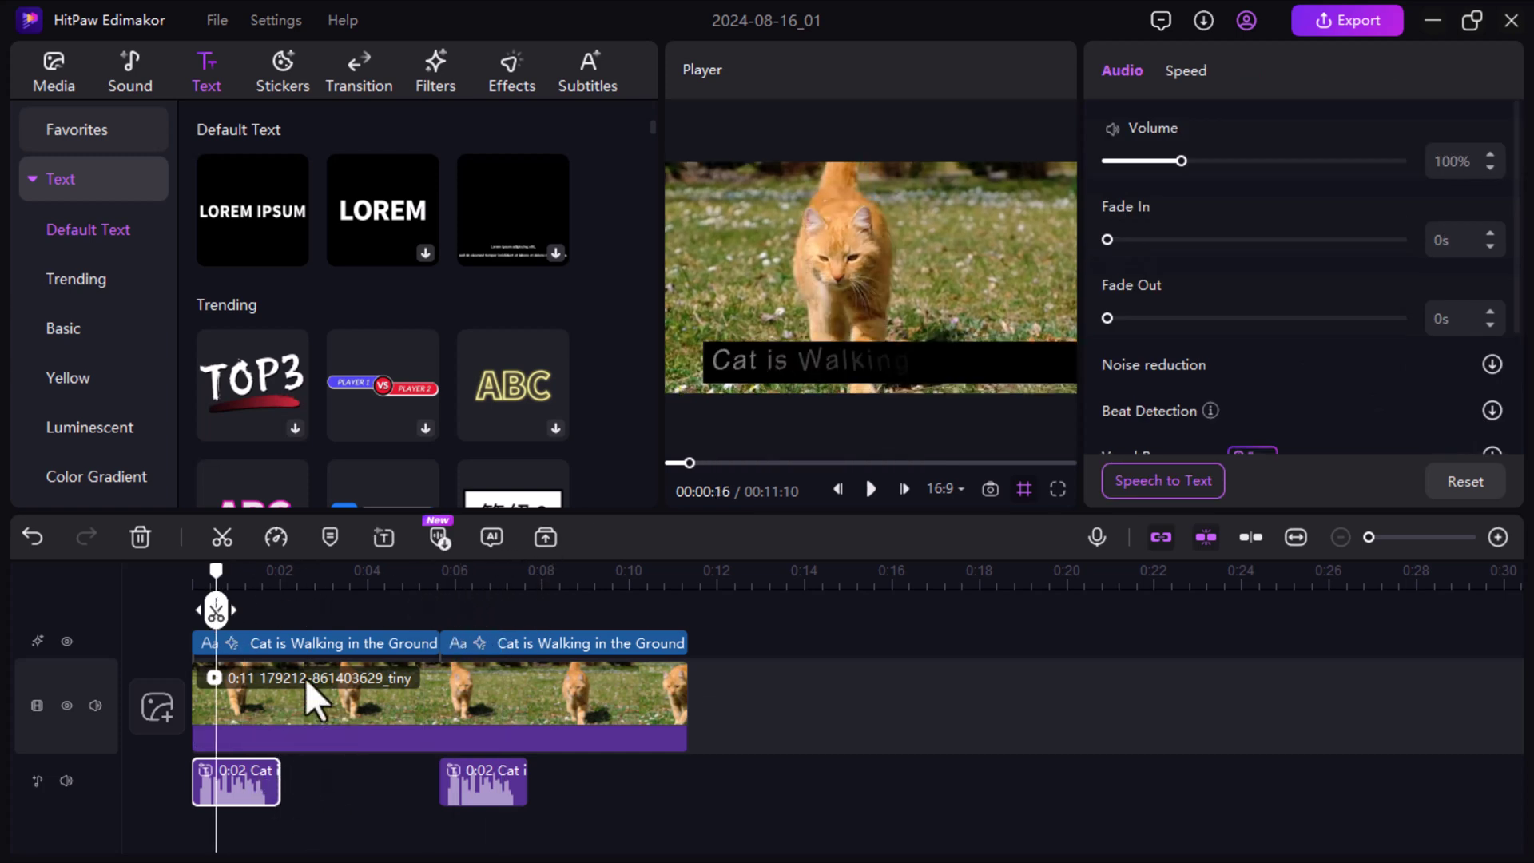
left_click_drag(496, 787, 342, 769)
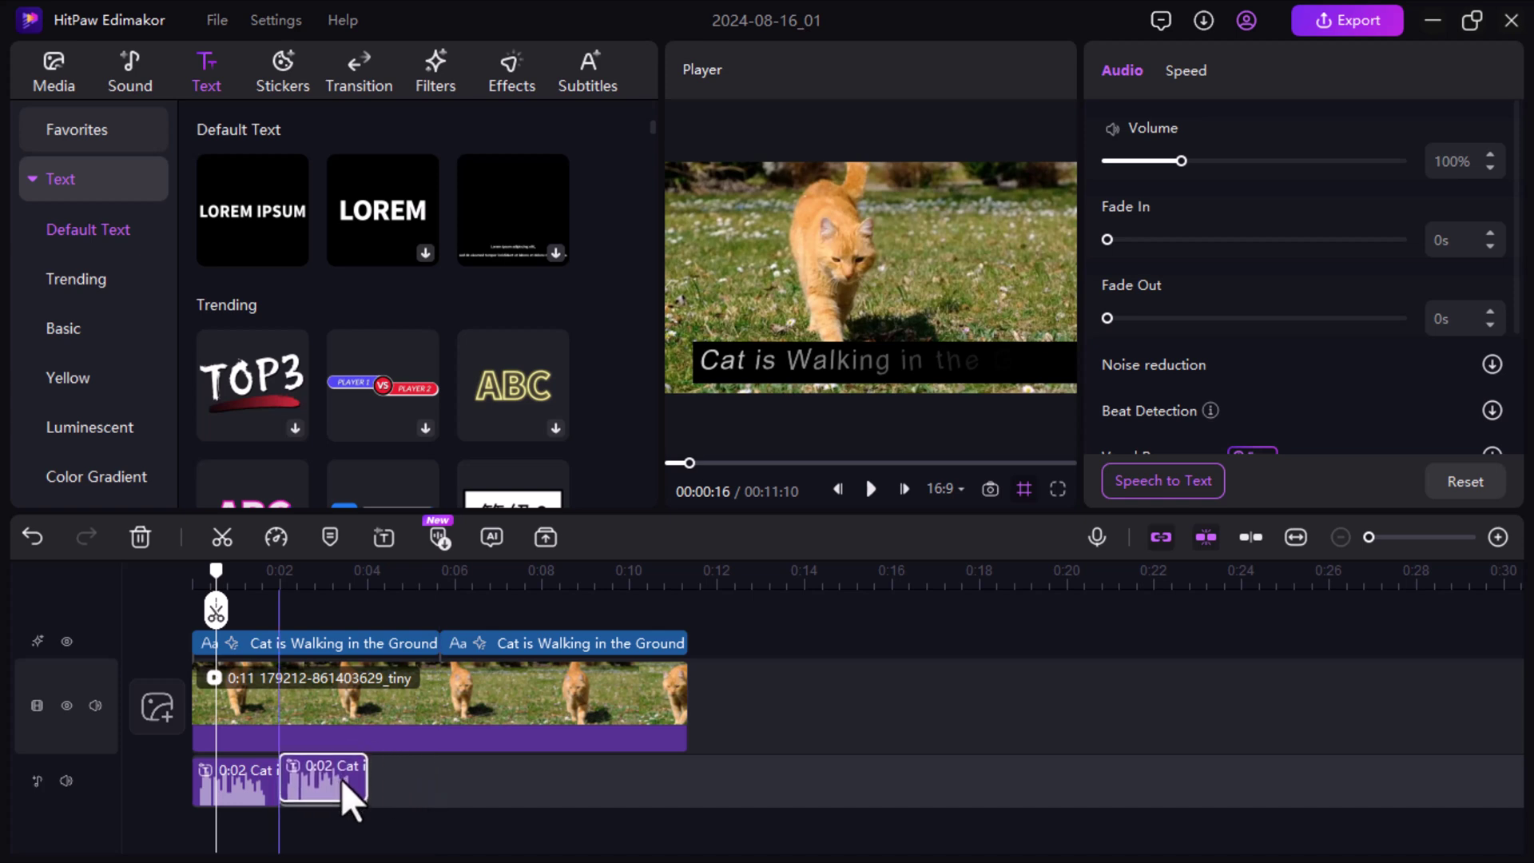
key("ctrl+z")
key("ctrl+z")
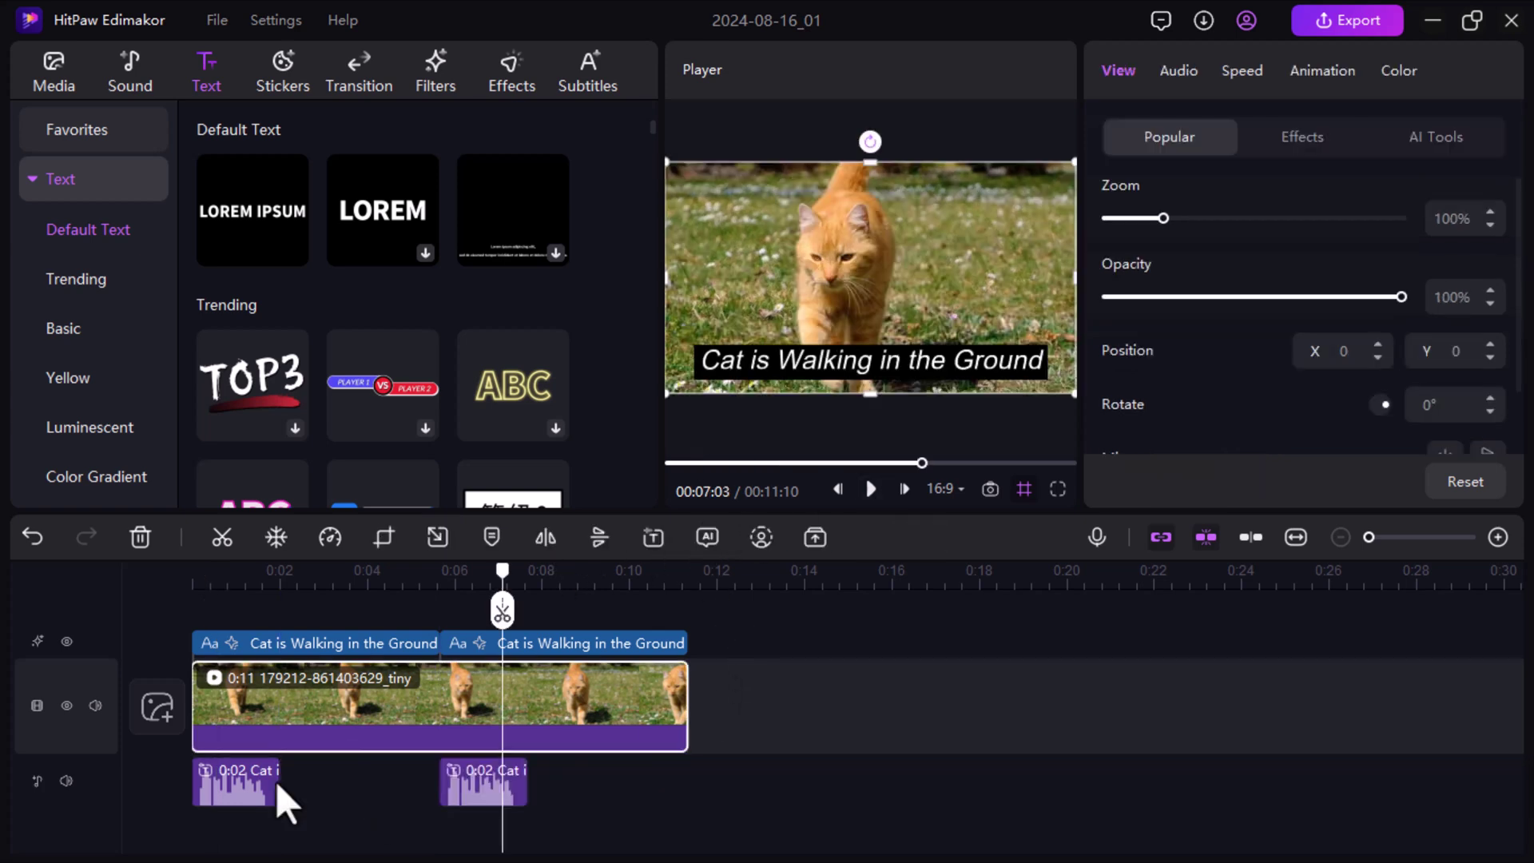
Step: Butt the second voiceover clip against the first and play back to check
left_click(276, 780)
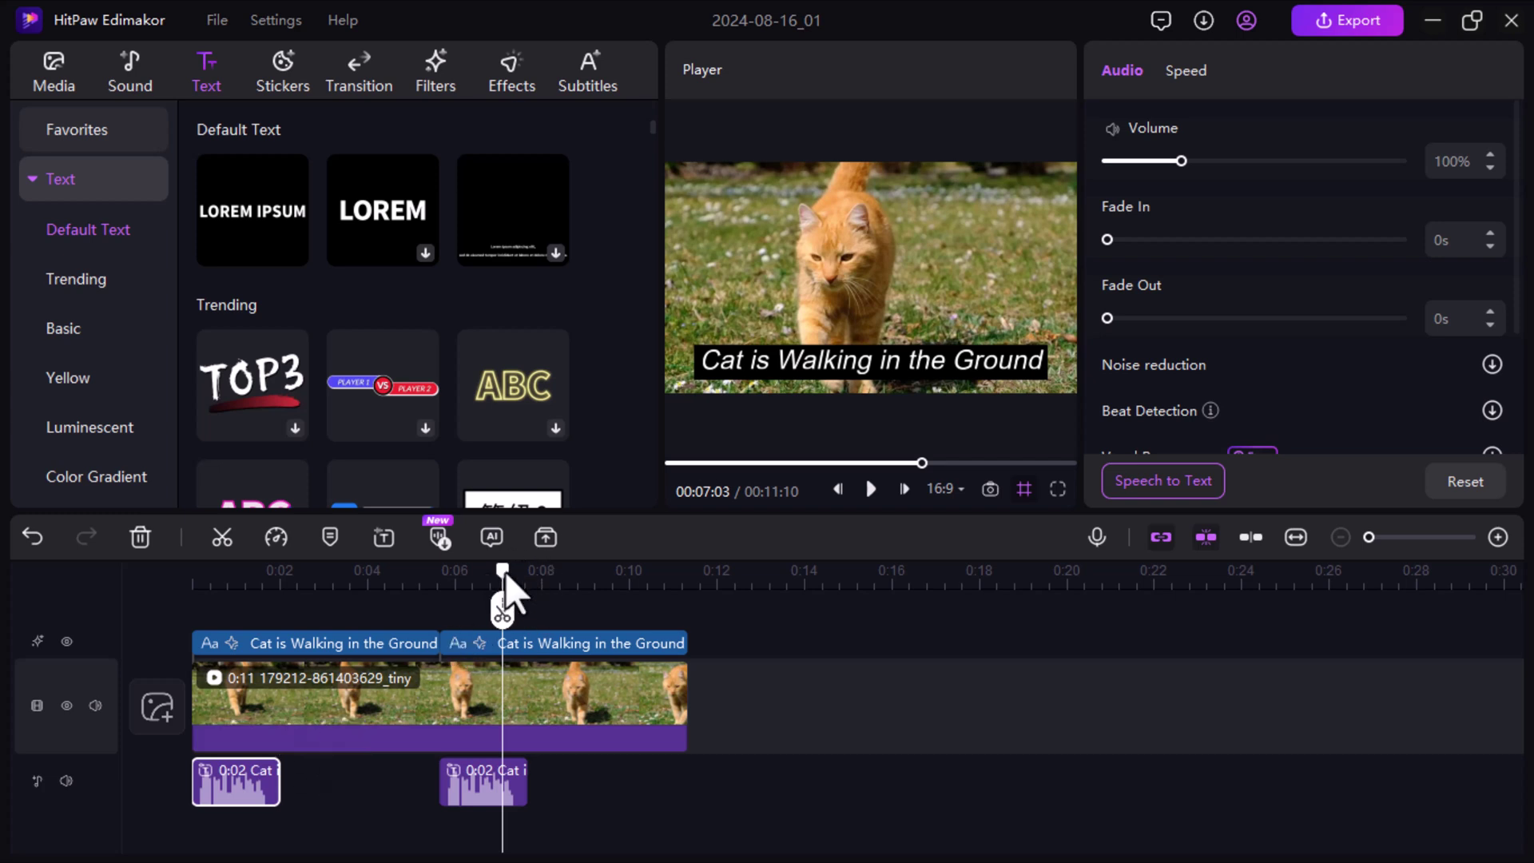
left_click_drag(503, 570, 214, 594)
left_click_drag(497, 779, 342, 784)
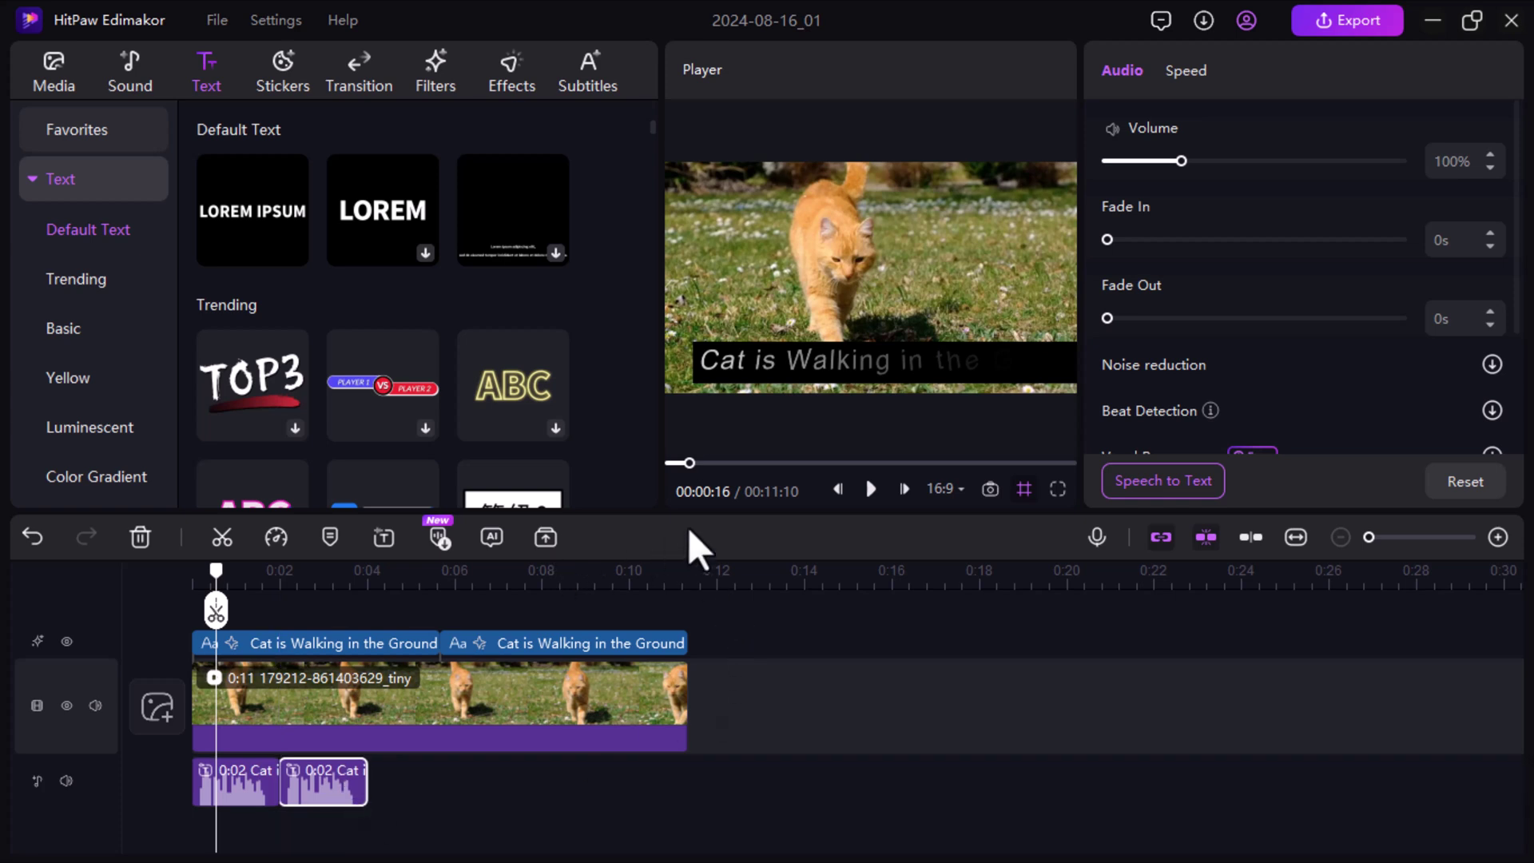
left_click(870, 487)
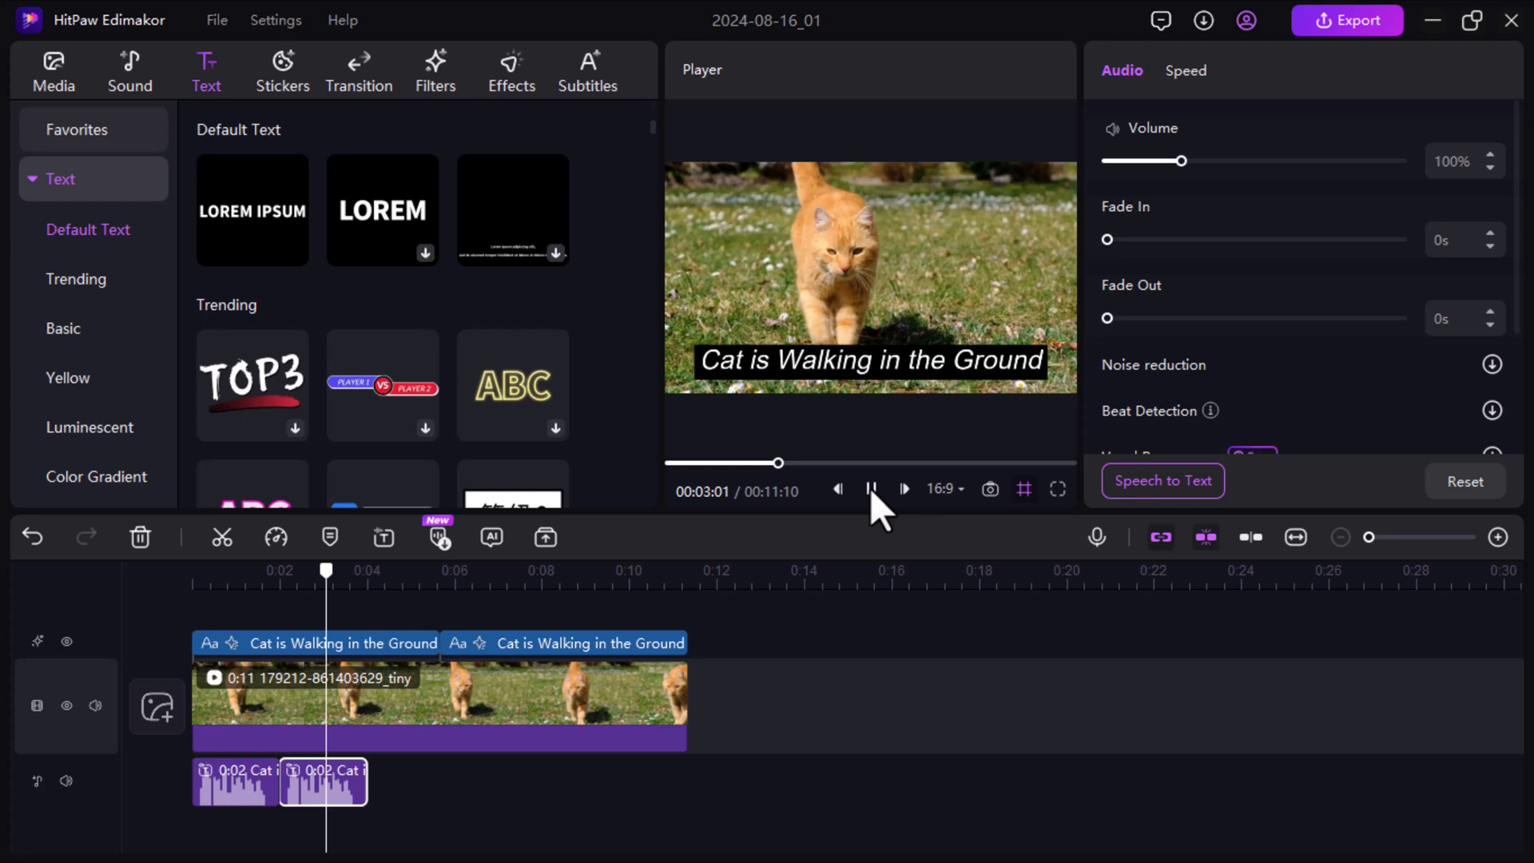
left_click(870, 488)
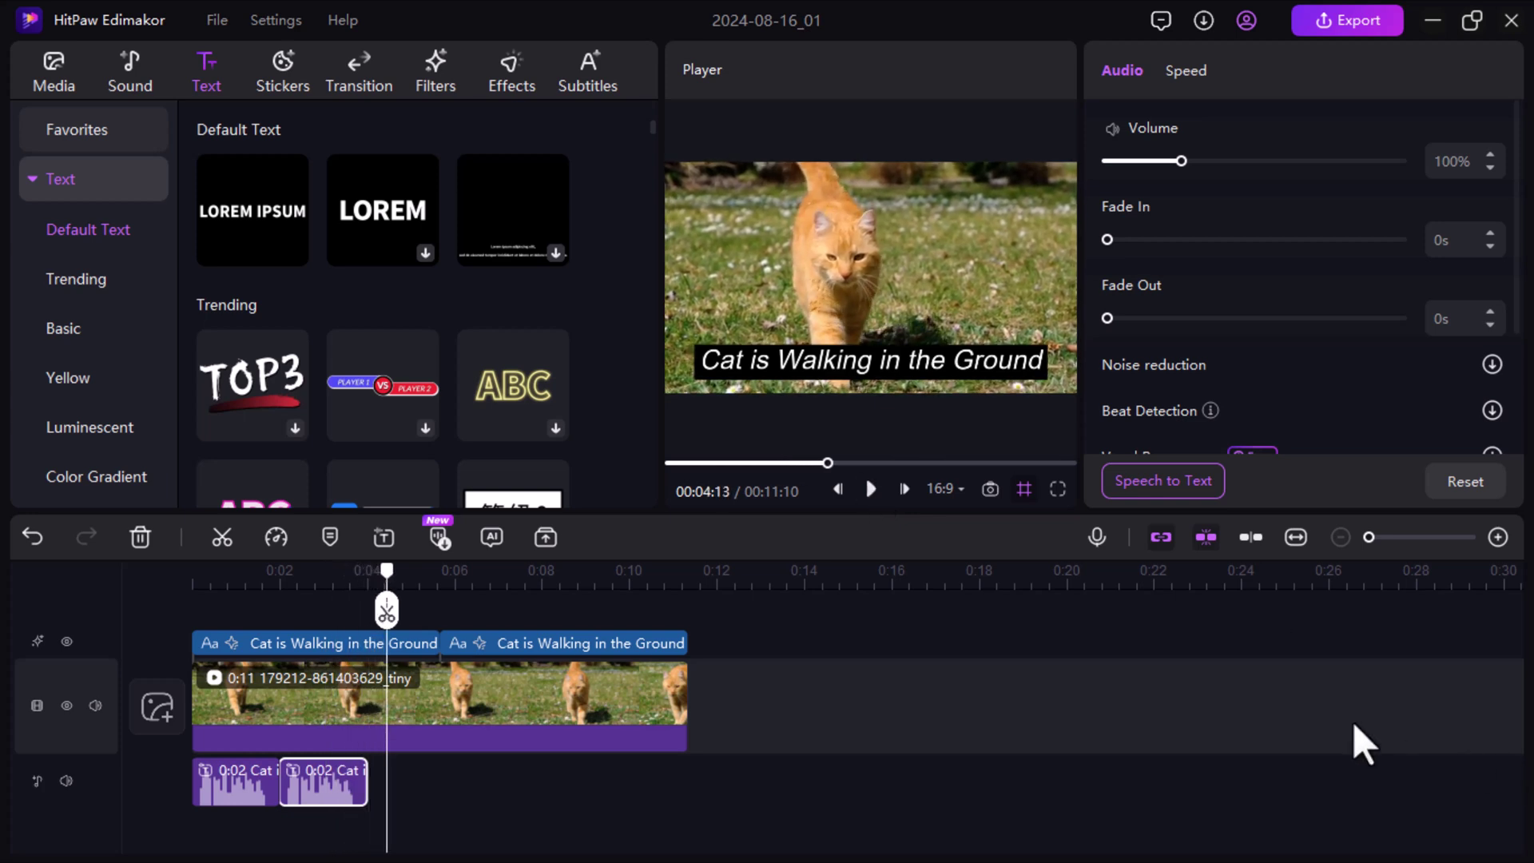
Step: Try fade-in and fade-out on the second voiceover clip, then remove the fade-in
left_click(1159, 239)
left_click(1150, 318)
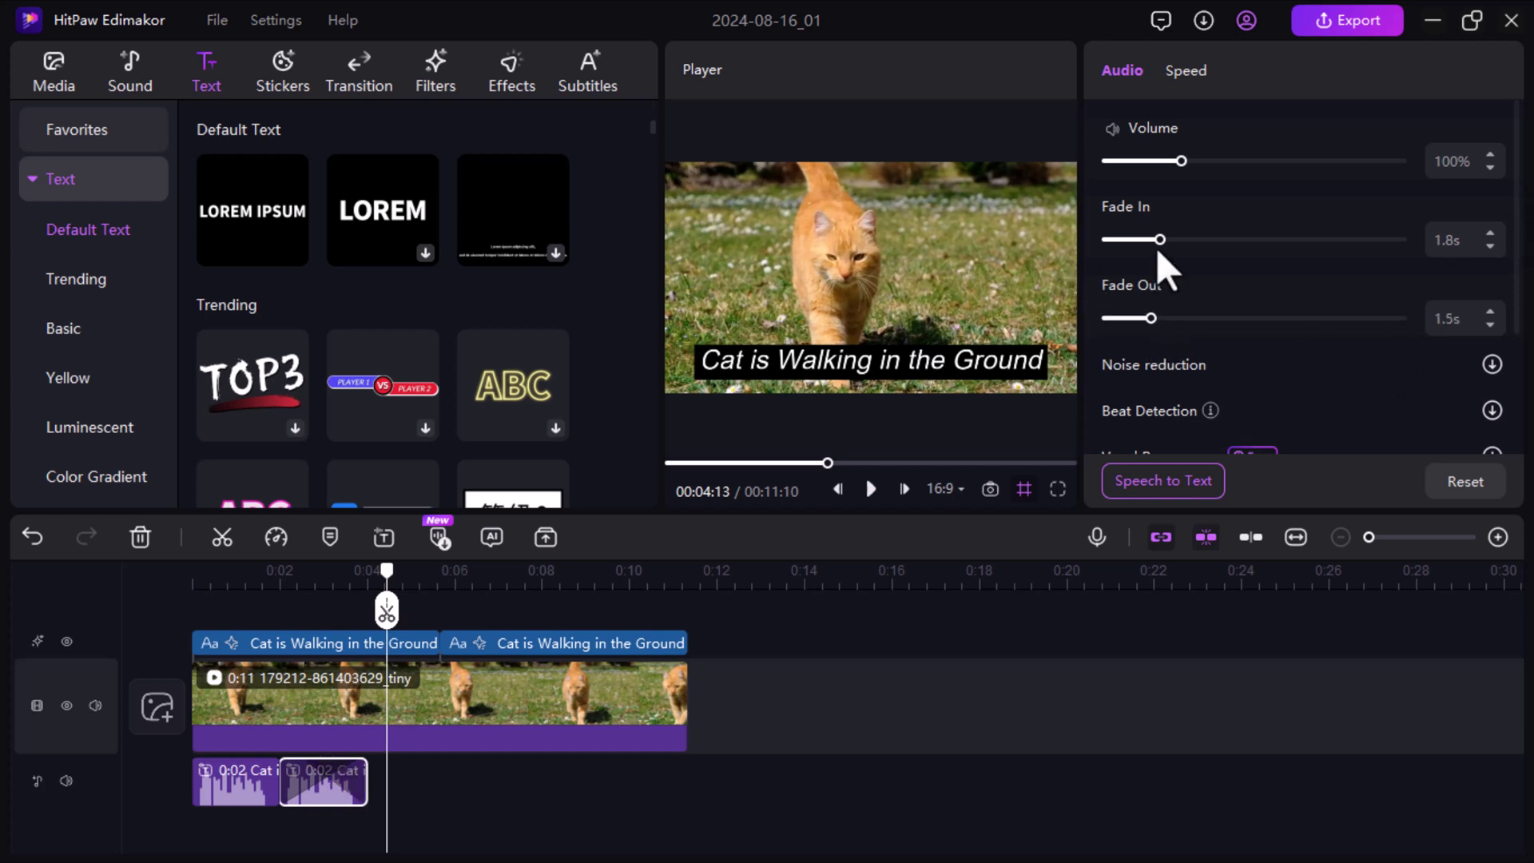
left_click_drag(1156, 240, 1091, 233)
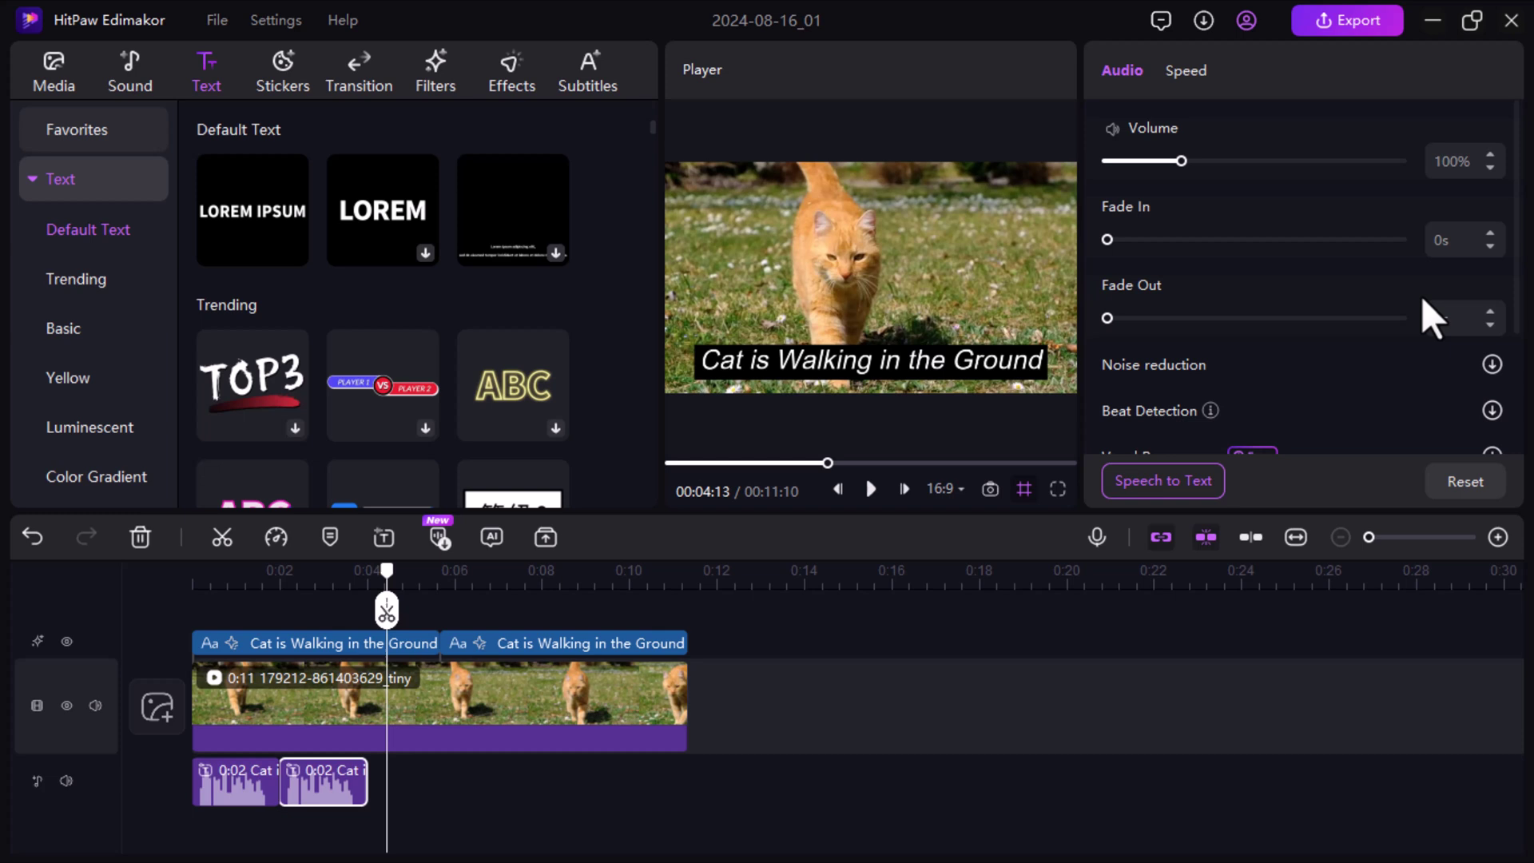
Step: Apply the Child voice effect to the voiceover, check its Speed settings, and deselect it
left_click_drag(1522, 254, 1504, 404)
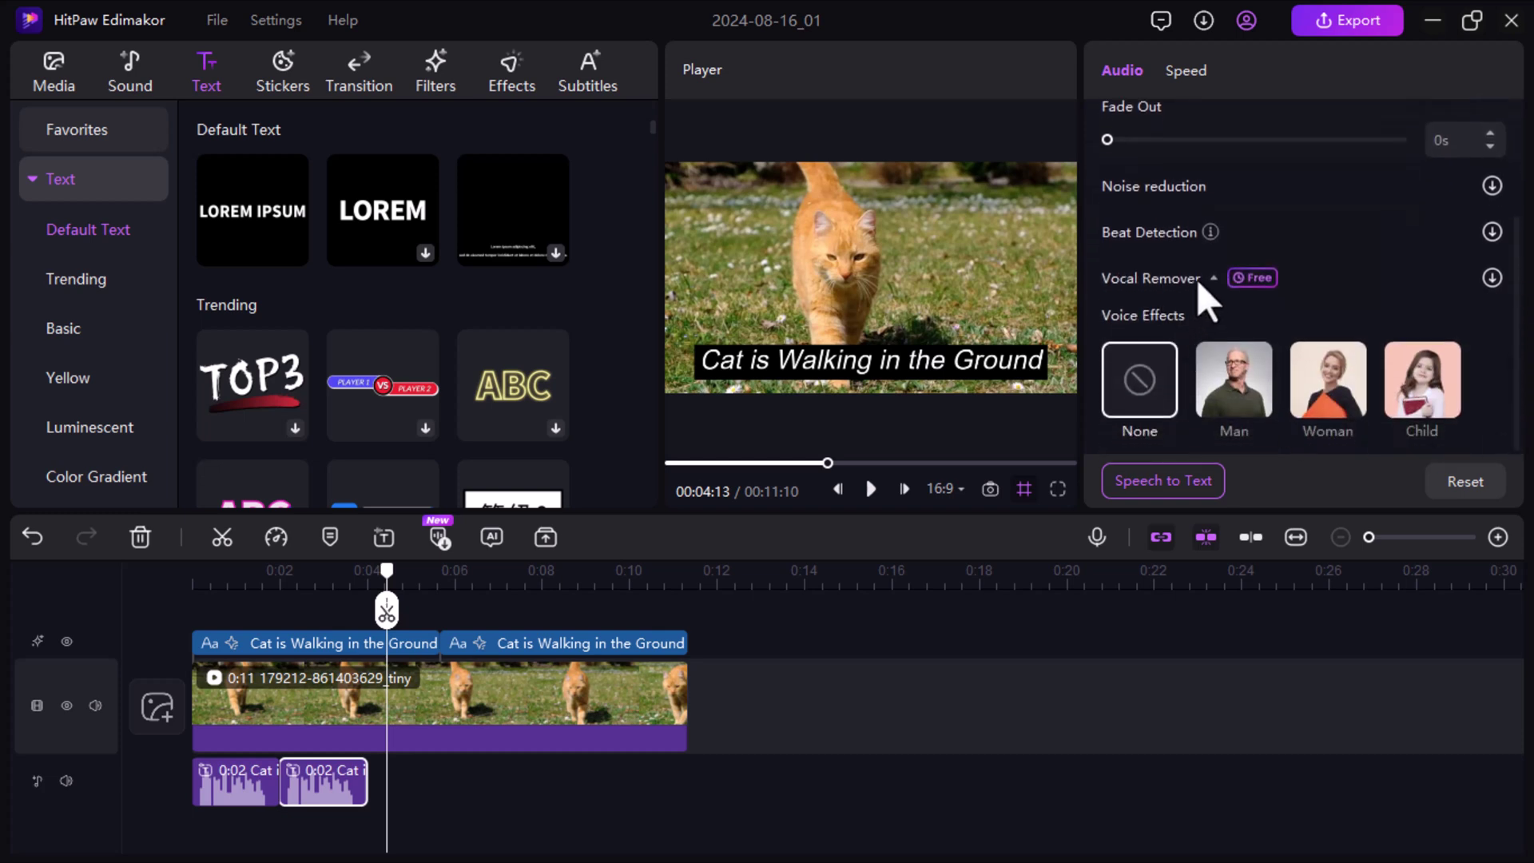
left_click(1248, 409)
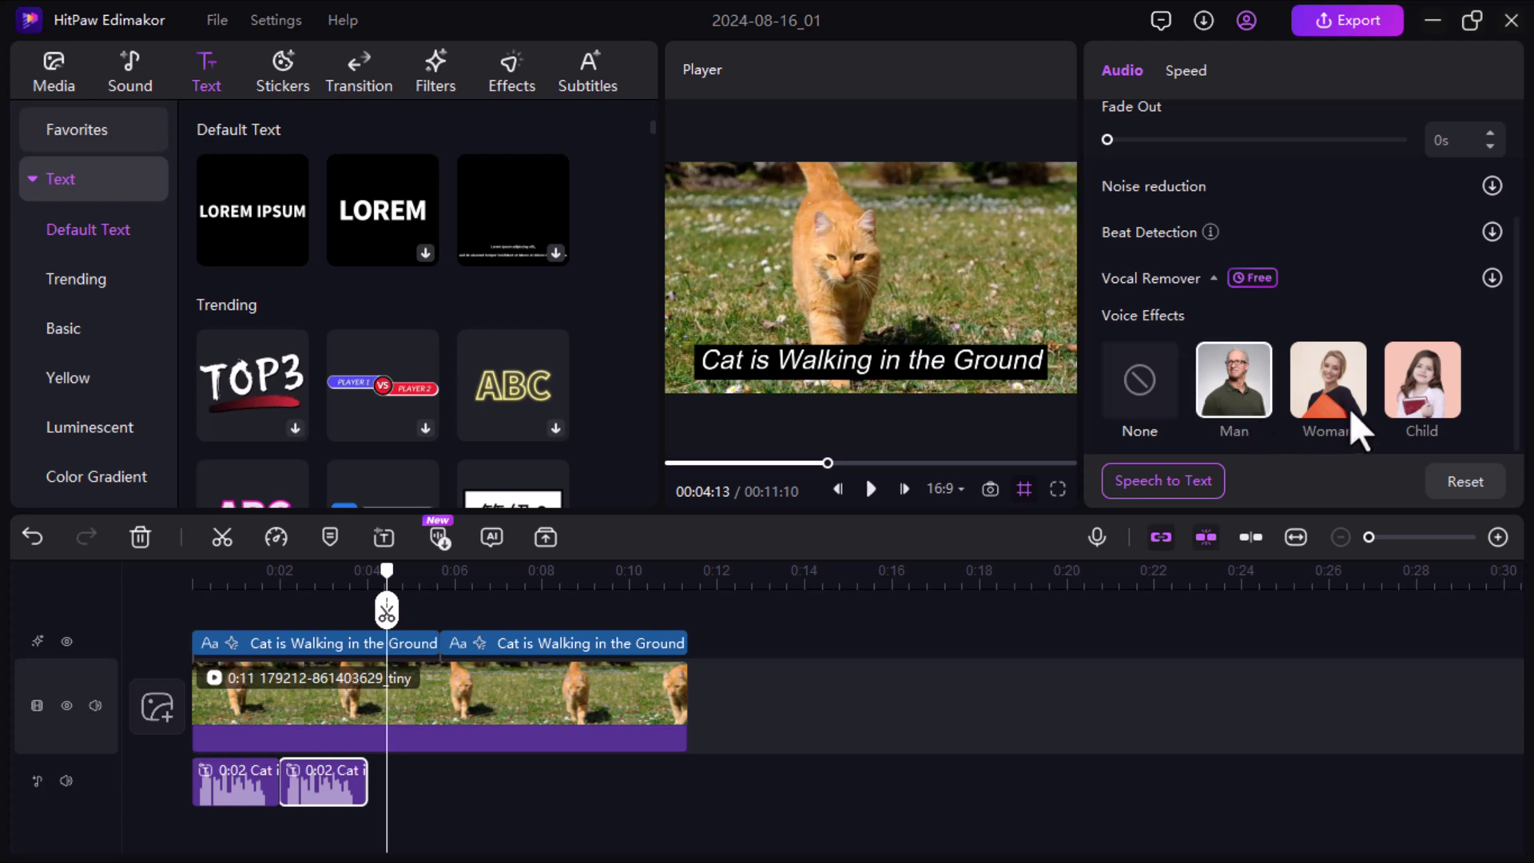
left_click(1349, 410)
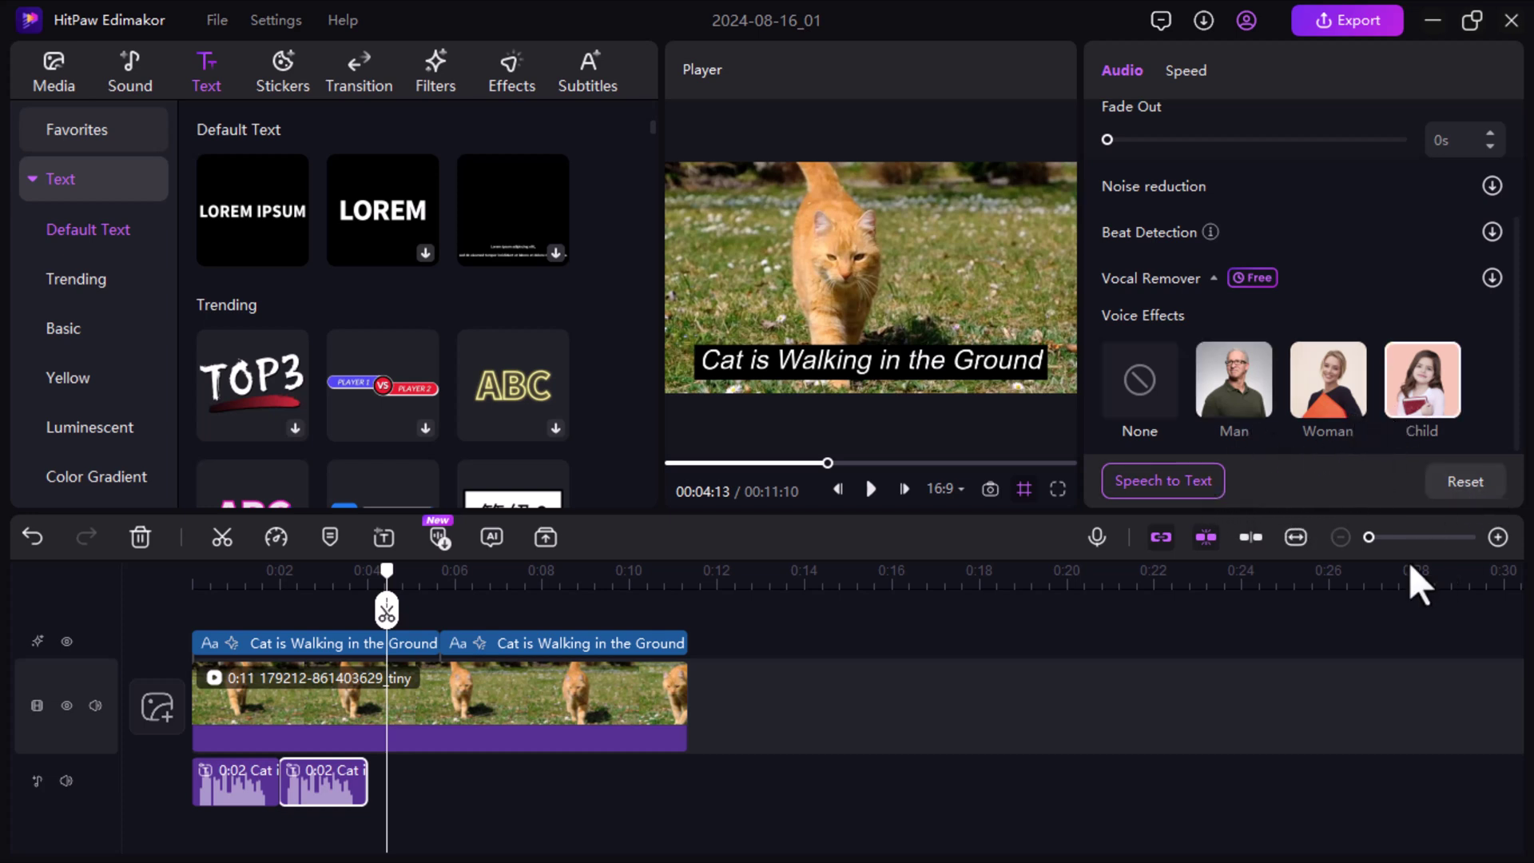
left_click(1184, 72)
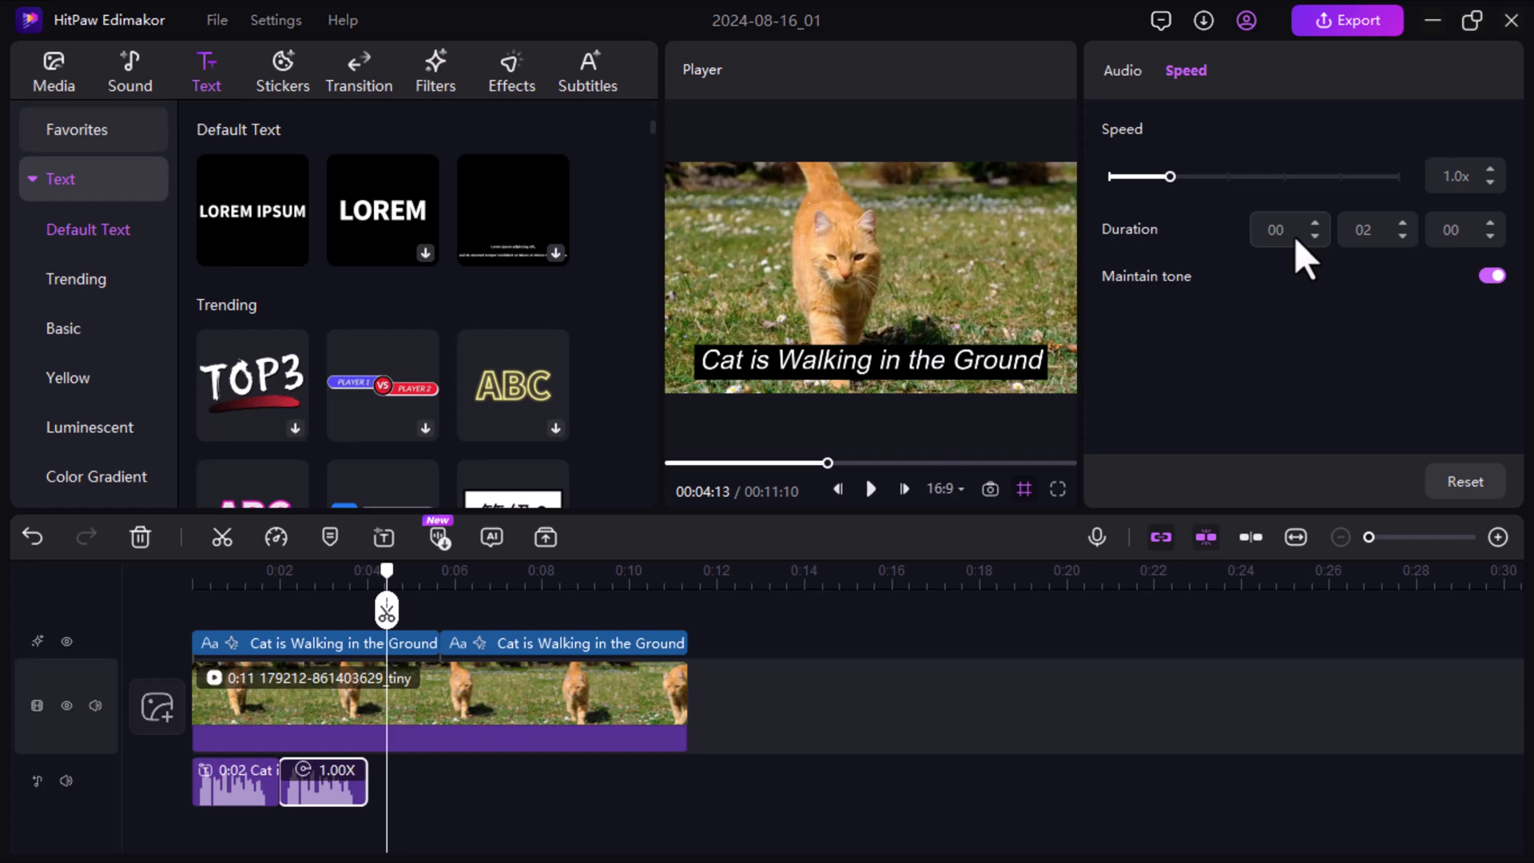
left_click(1128, 643)
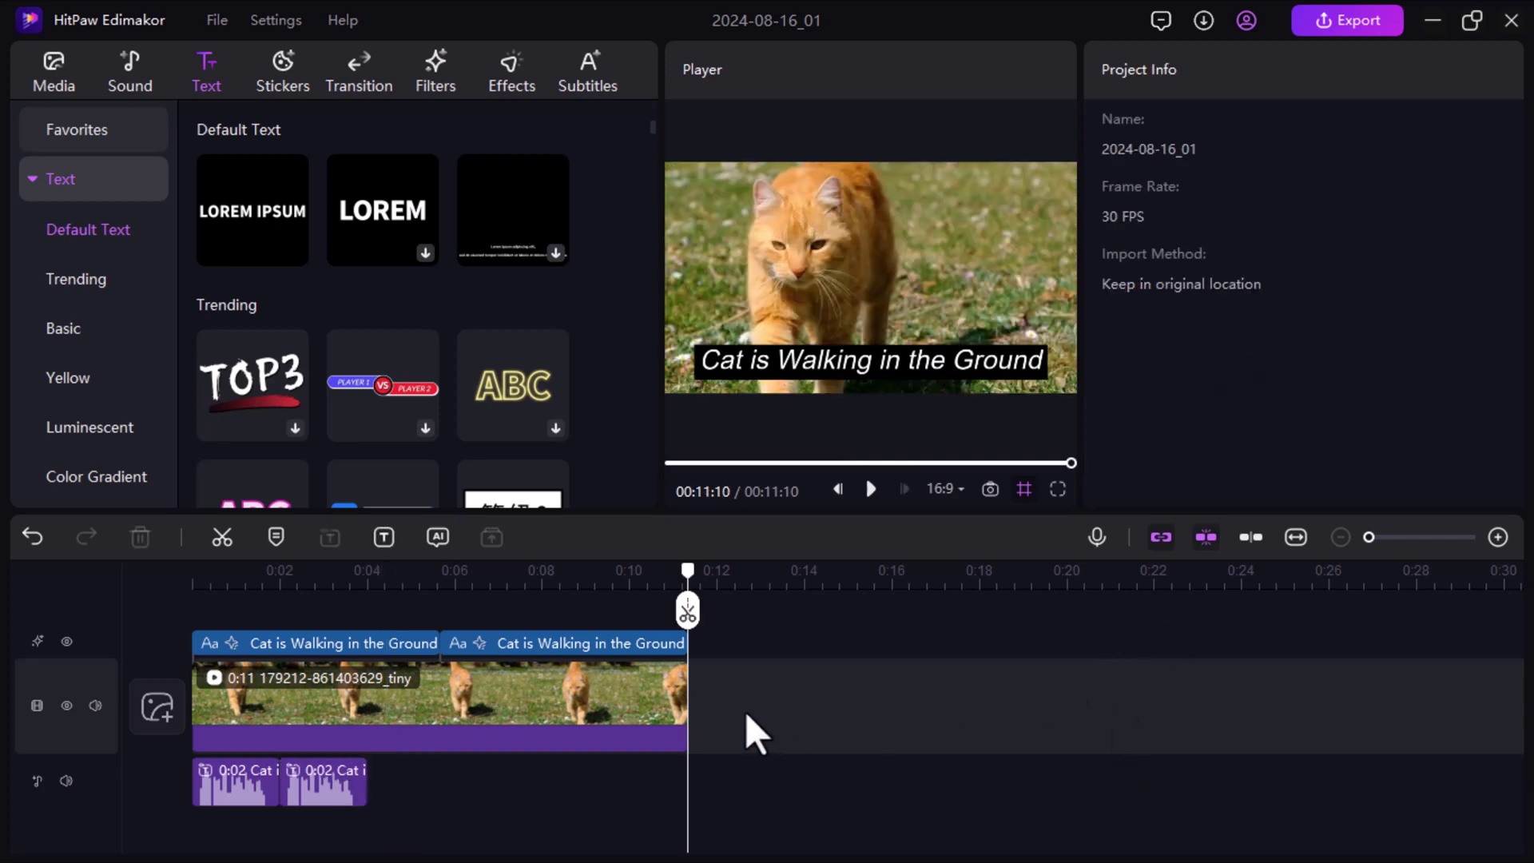